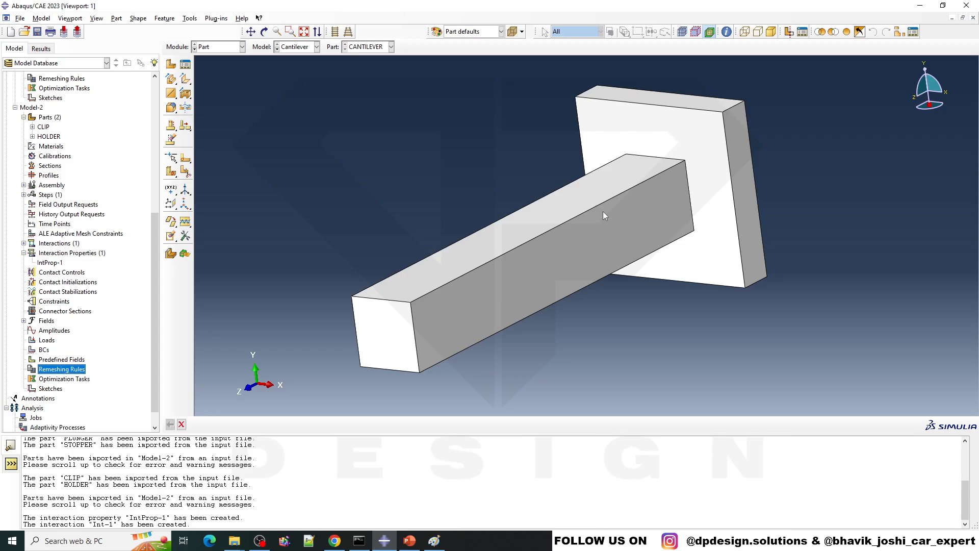
Step: Switch the Cantilever model to the Load module
ctrl+alt+drag(603, 211, 577, 199)
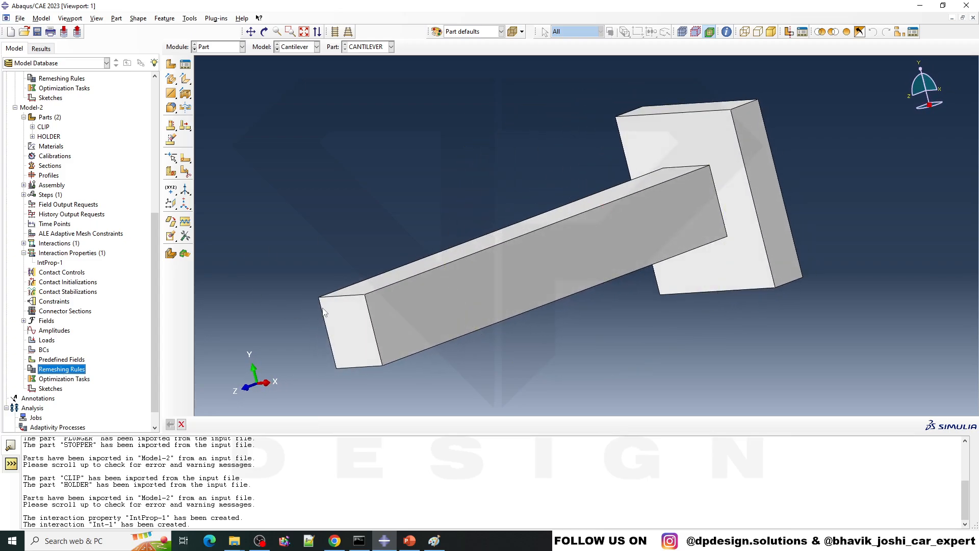
click(214, 47)
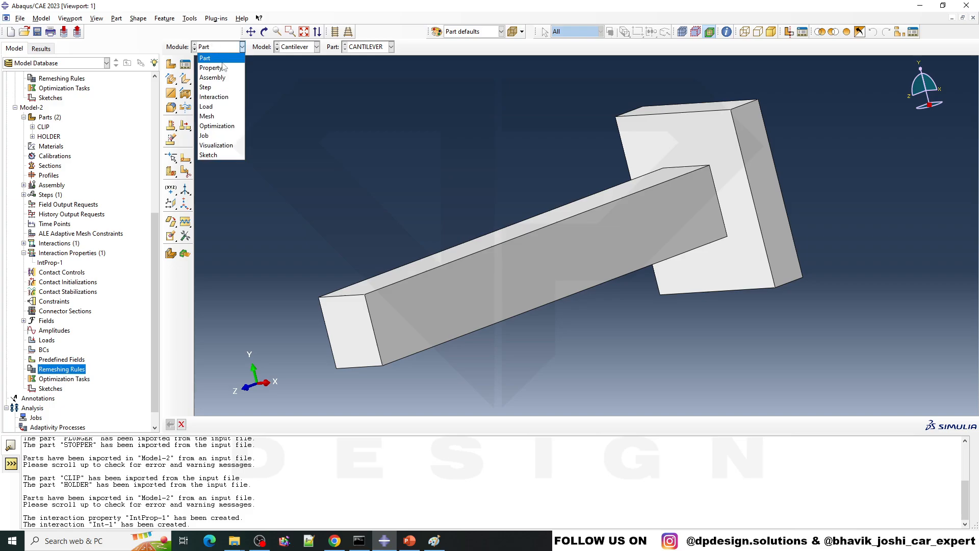
click(212, 116)
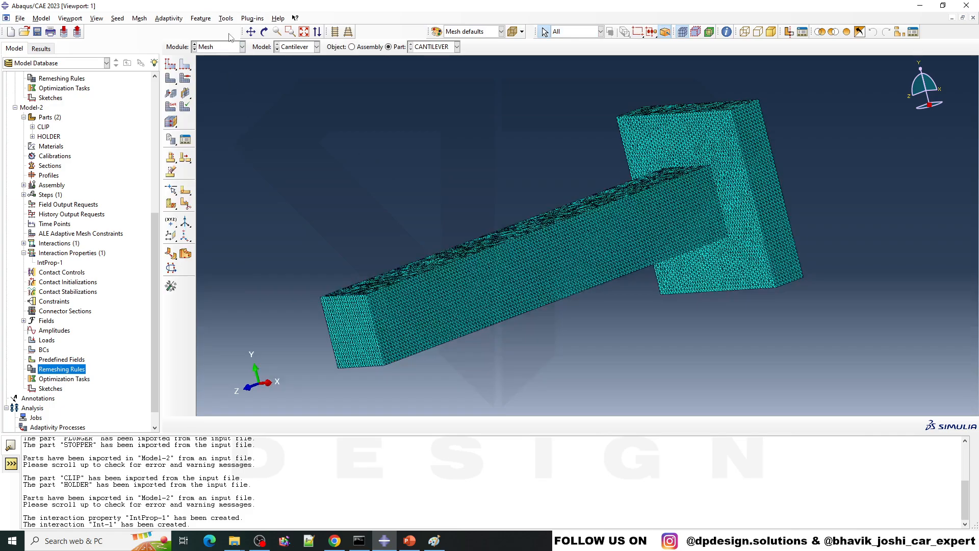
click(217, 47)
click(210, 106)
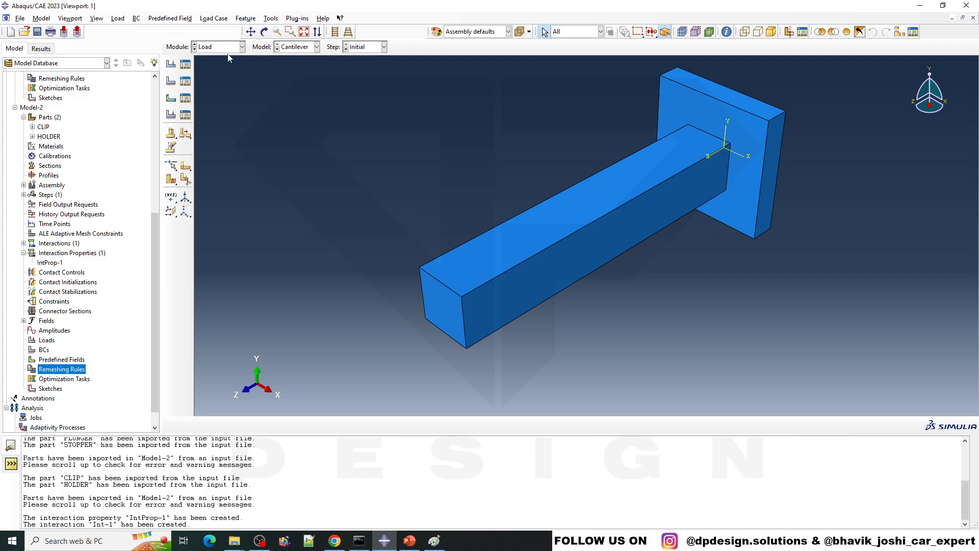
Step: Examine the cantilever's free end face and the back face of its support plate
ctrl+alt+drag(505, 223, 795, 280)
ctrl+alt+drag(716, 77, 622, 301)
ctrl+alt+drag(635, 207, 661, 338)
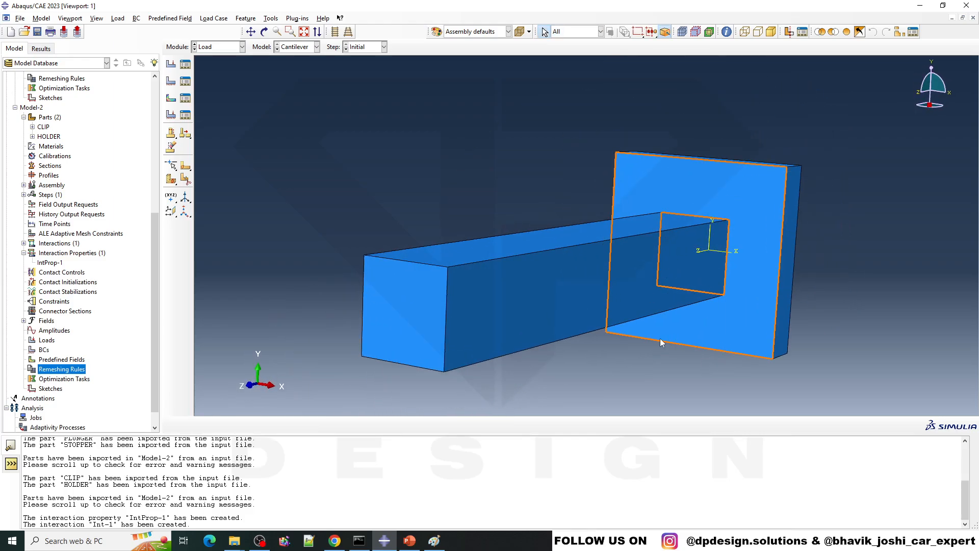
click(434, 357)
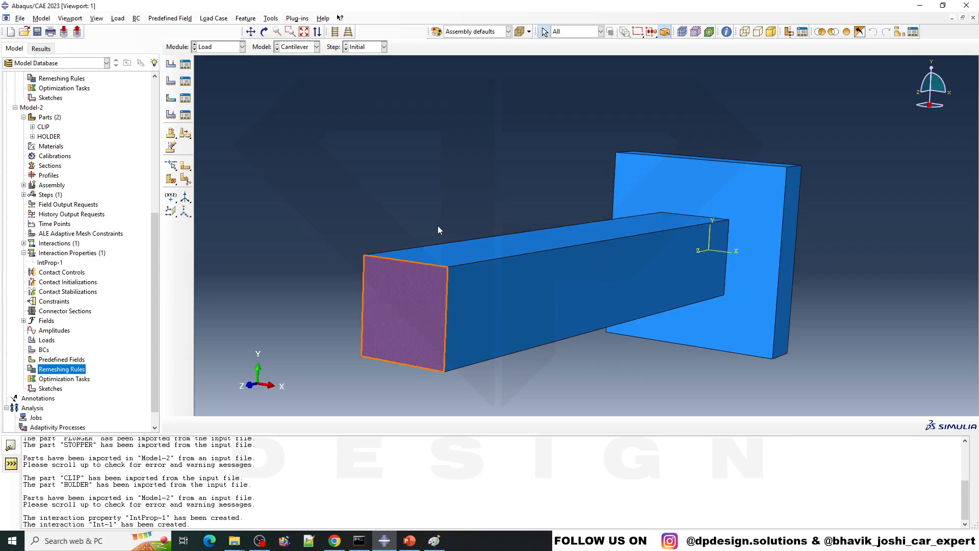
ctrl+alt+drag(892, 239, 748, 231)
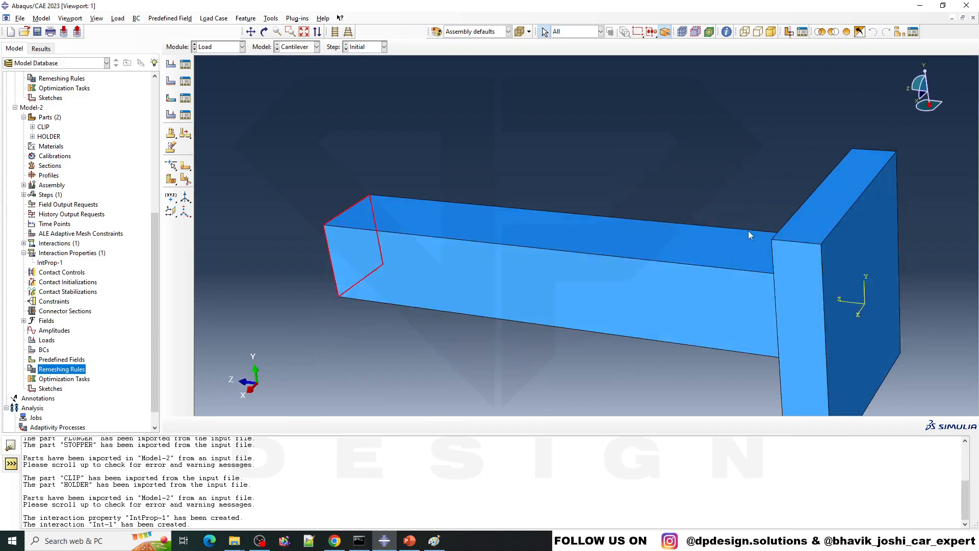
click(853, 290)
ctrl+alt+drag(674, 288, 783, 274)
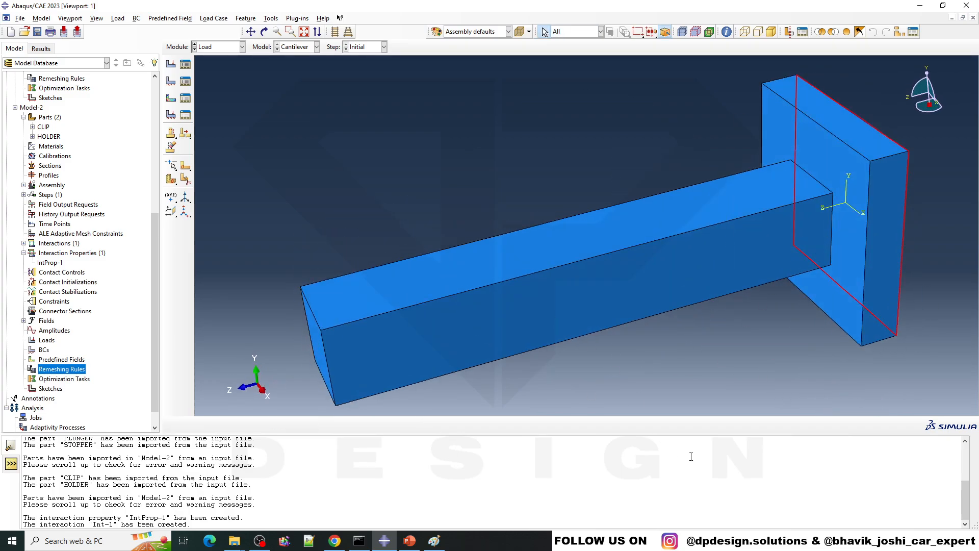
click(671, 363)
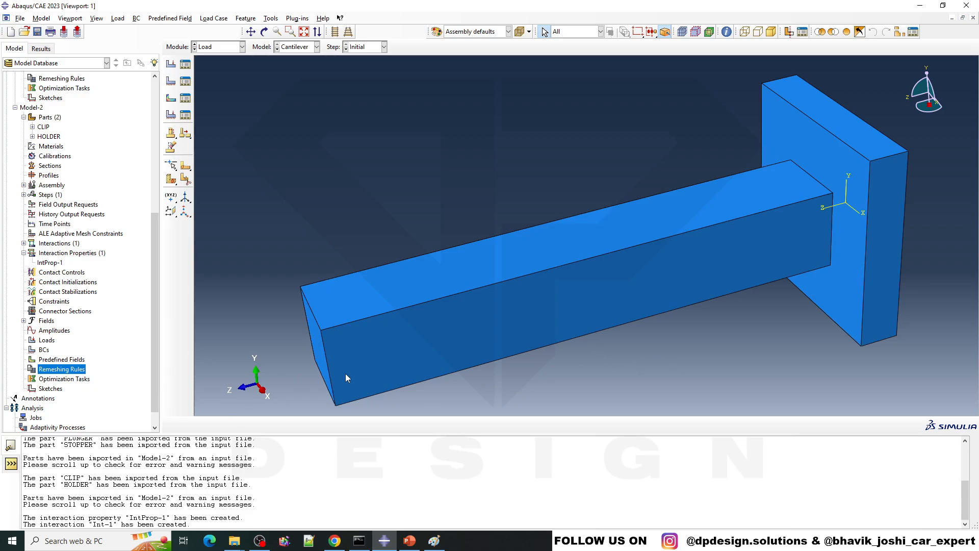
double_click(46, 340)
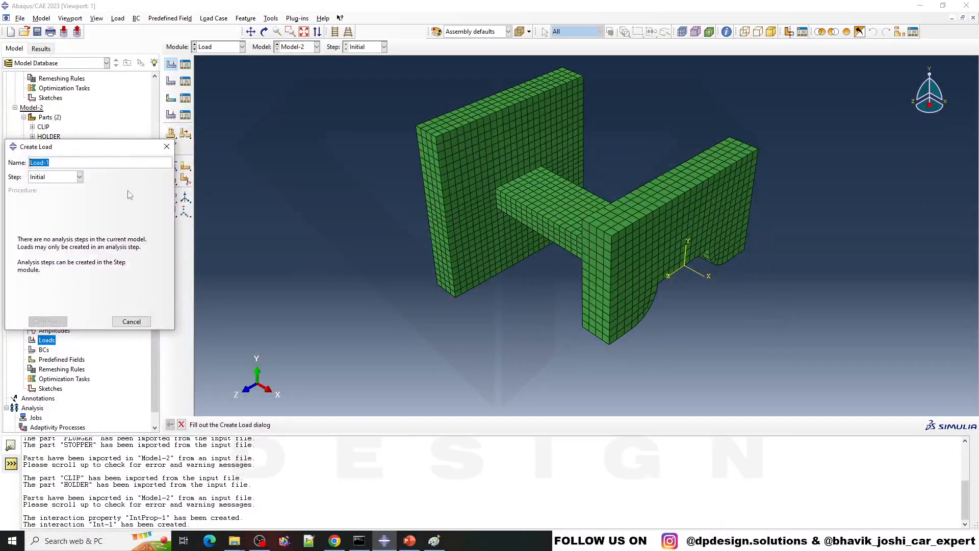
click(235, 47)
click(235, 44)
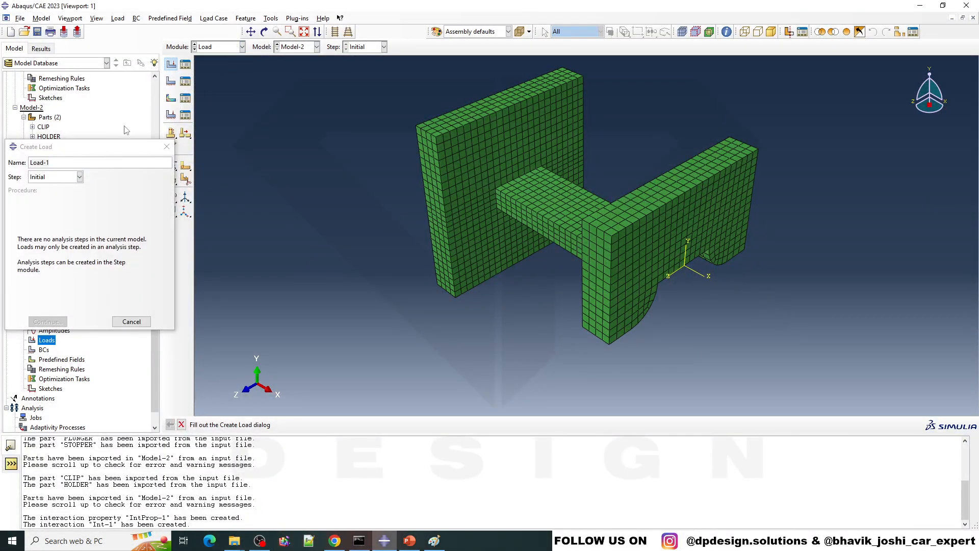
click(166, 147)
click(296, 47)
click(292, 56)
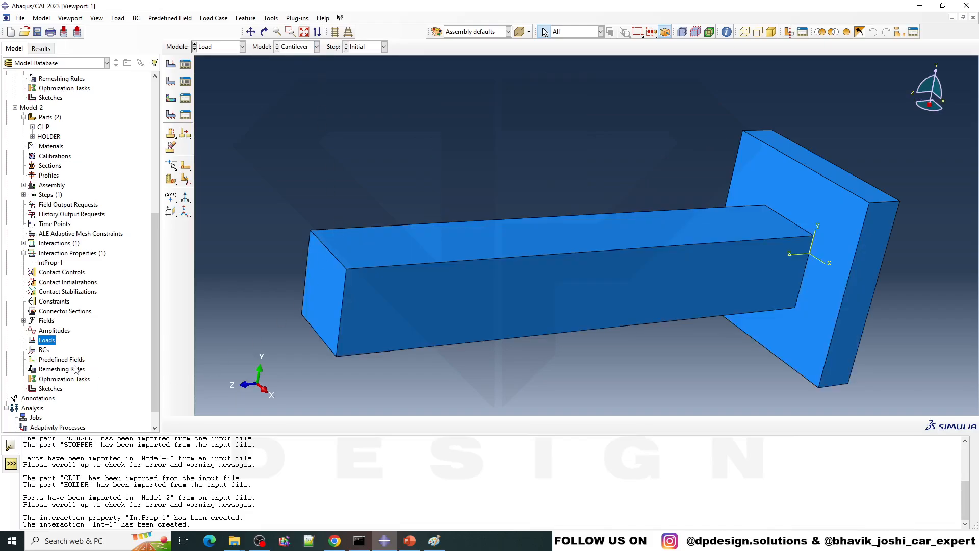
Step: Collapse the Model-2 branch of the model tree to reach the Cantilever model's items
double_click(45, 339)
scroll(20, 199, up, 3)
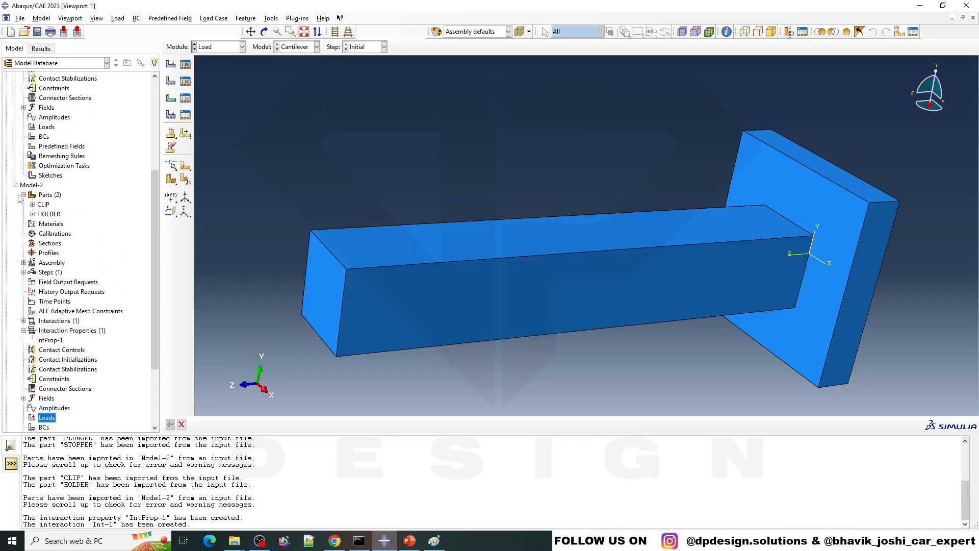
click(15, 185)
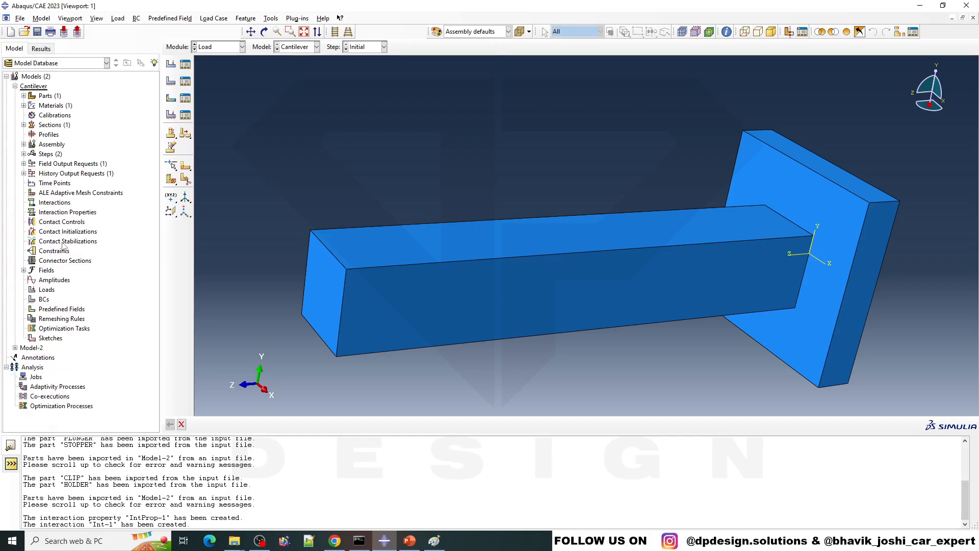
Step: Try to create a mechanical concentrated force in Step-1 at a corner point of the beam's free end
double_click(47, 289)
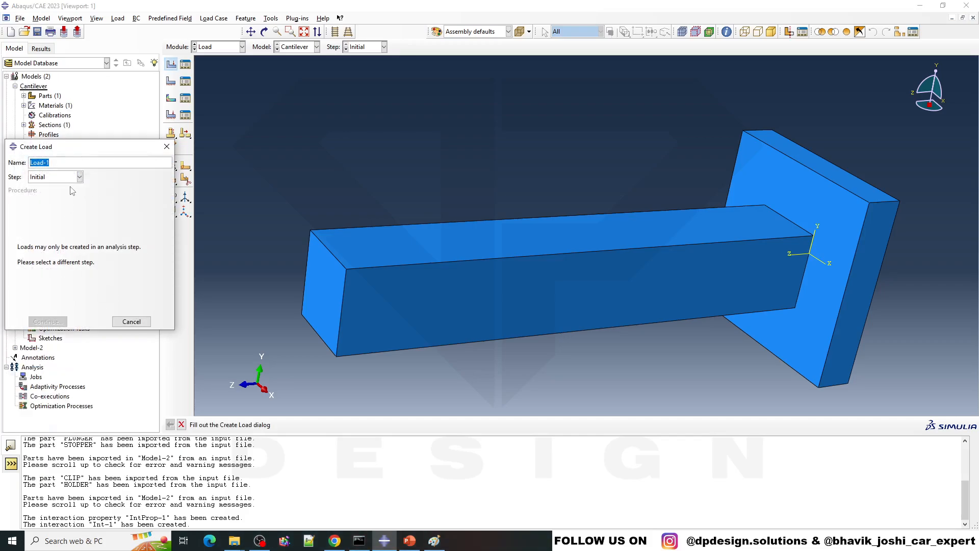
click(79, 177)
click(76, 199)
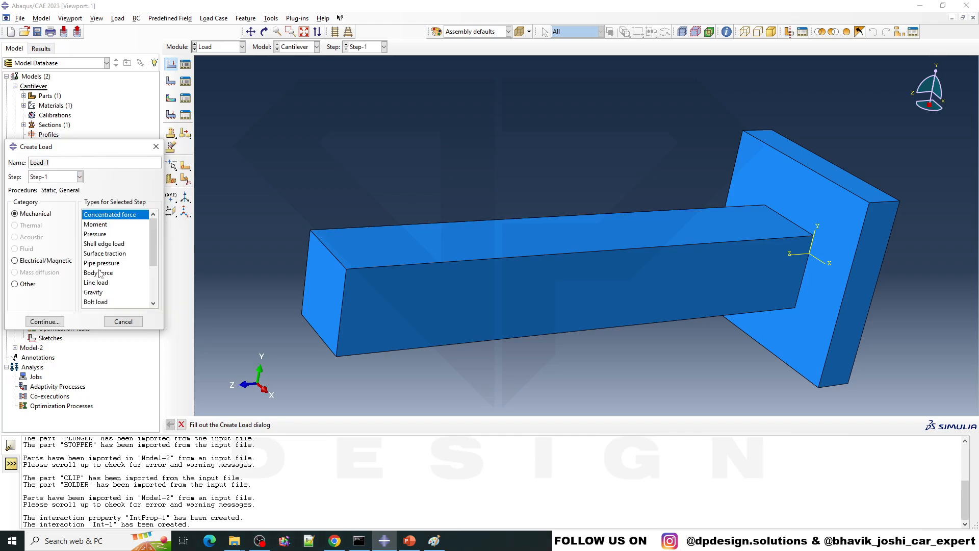
scroll(110, 268, down, 1)
scroll(128, 270, up, 1)
double_click(129, 219)
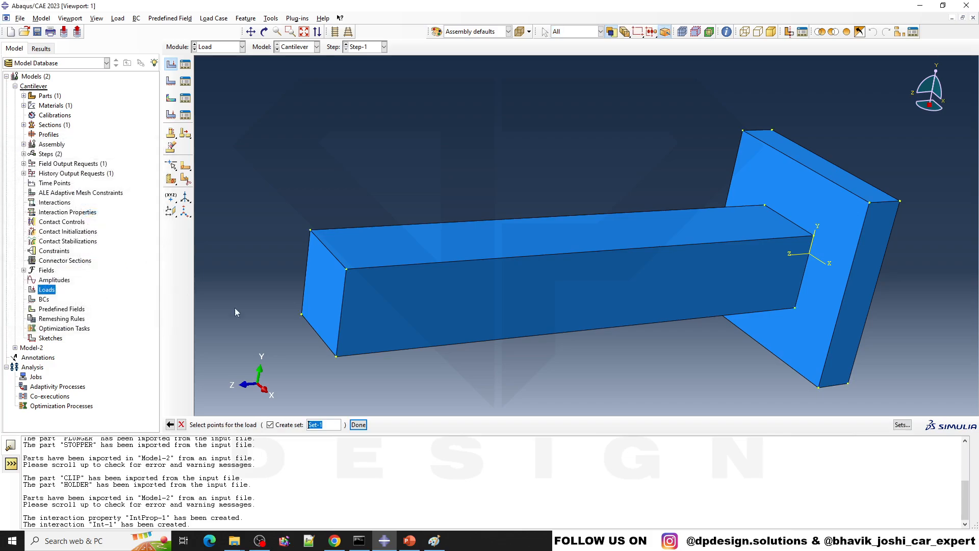
click(336, 356)
click(182, 424)
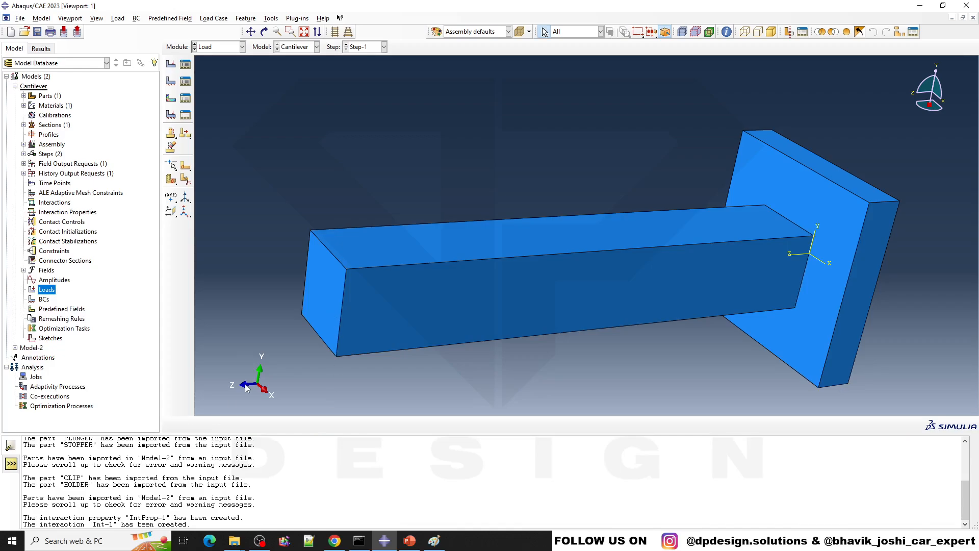
Step: Create a reference point at the midpoint of the far vertical edge of the beam's free end face
scroll(583, 283, down, 1)
scroll(594, 280, up, 2)
scroll(567, 274, down, 1)
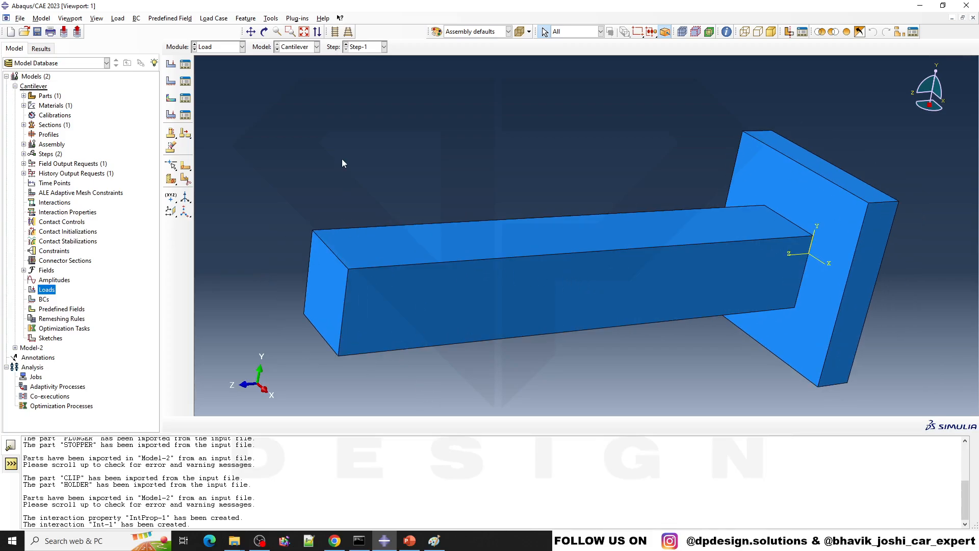
click(273, 19)
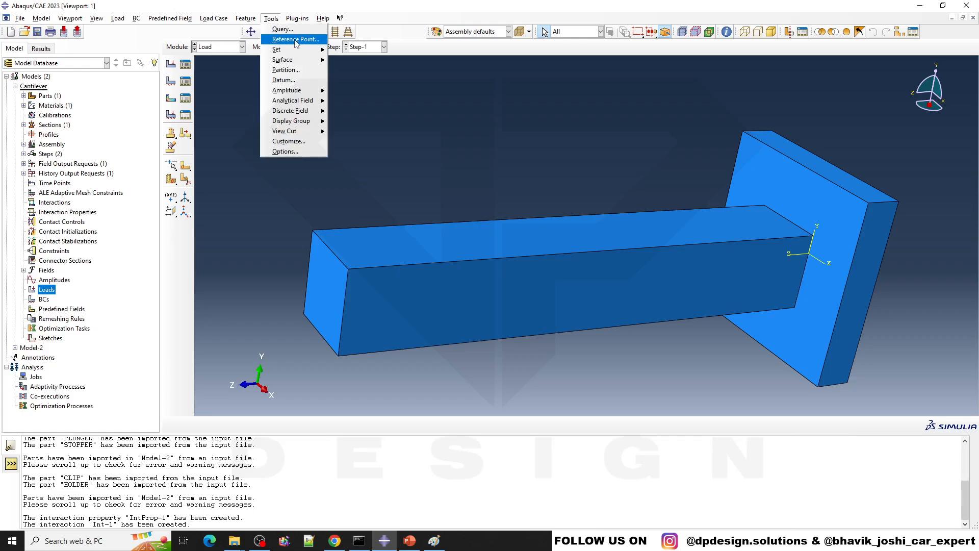
click(288, 39)
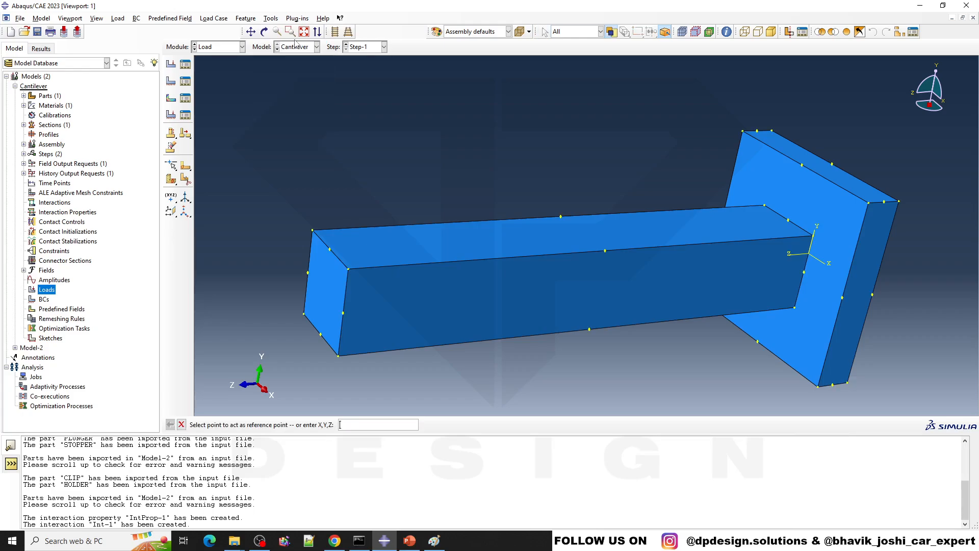
click(309, 274)
key(Escape)
click(566, 216)
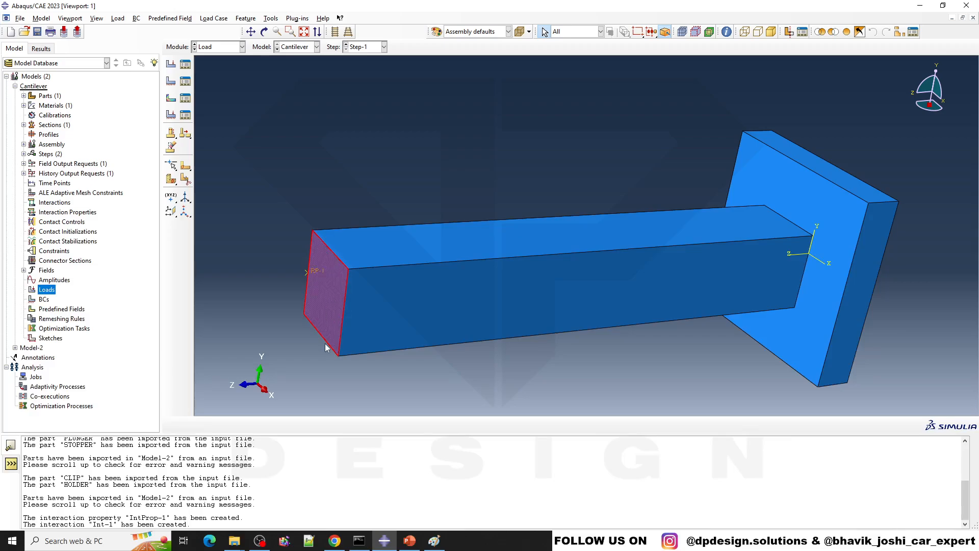
Step: Create a Beam-type MPC constraint with the reference point as control point and the beam's free end face as secondary nodes
double_click(53, 252)
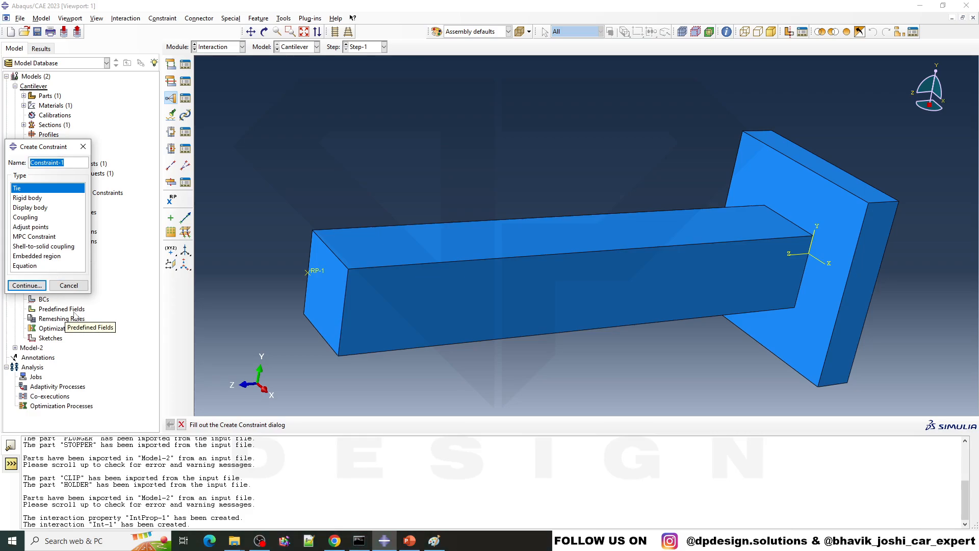
click(27, 237)
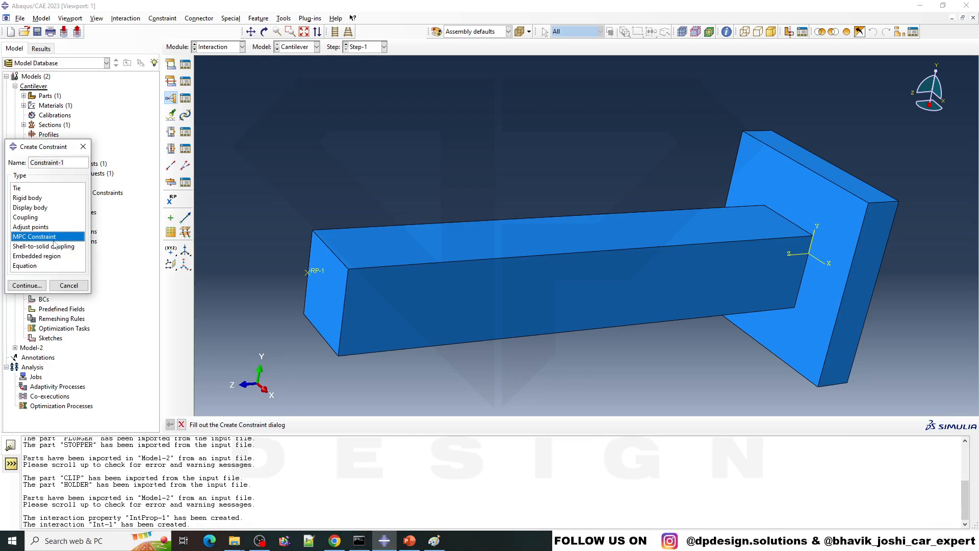
click(26, 285)
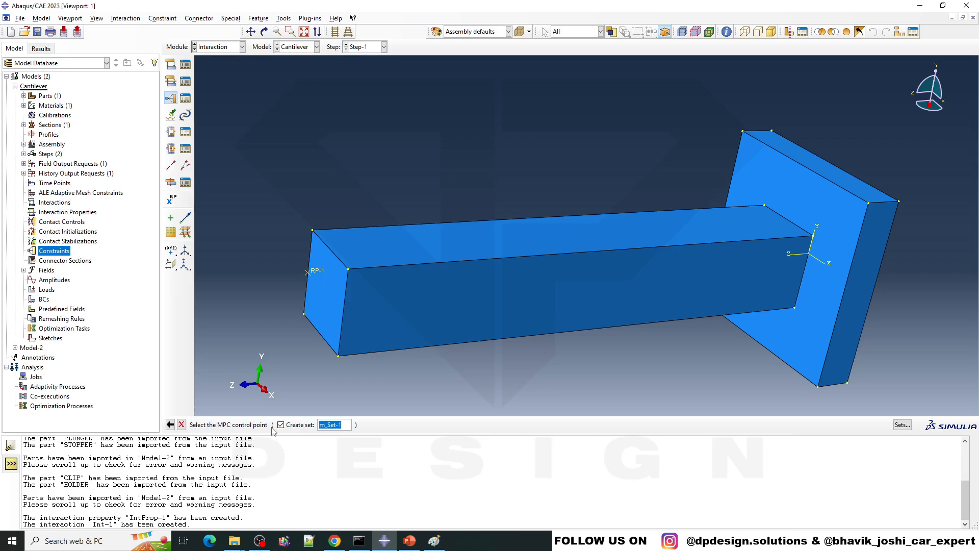
click(321, 274)
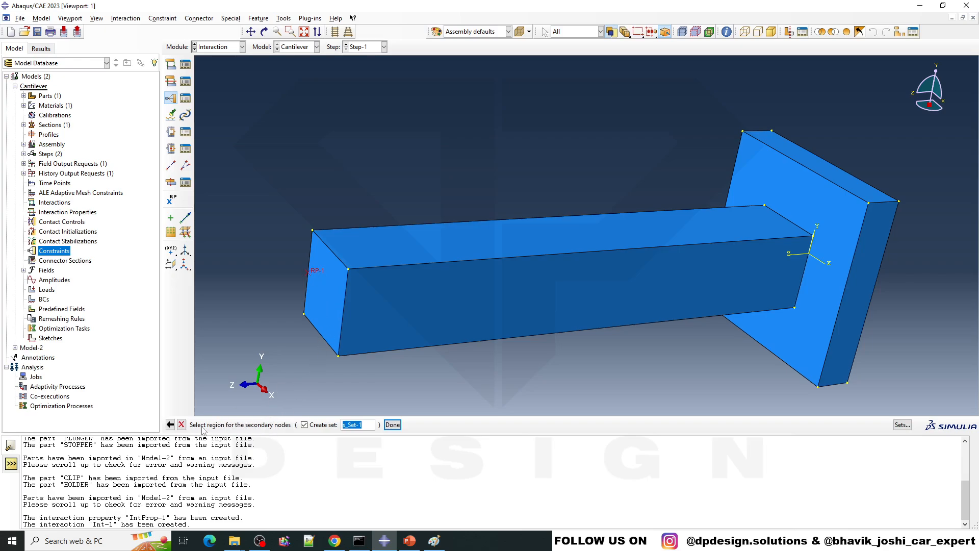
click(326, 306)
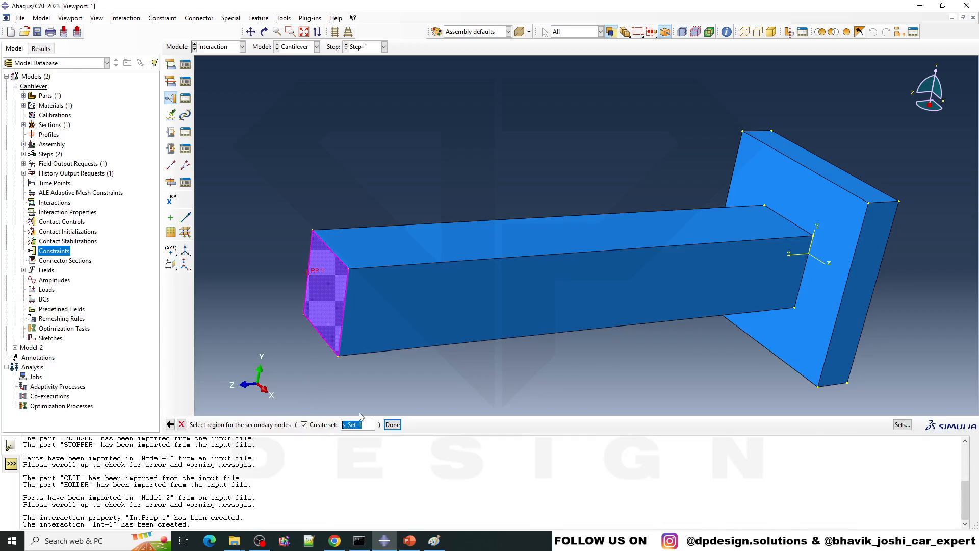
click(392, 425)
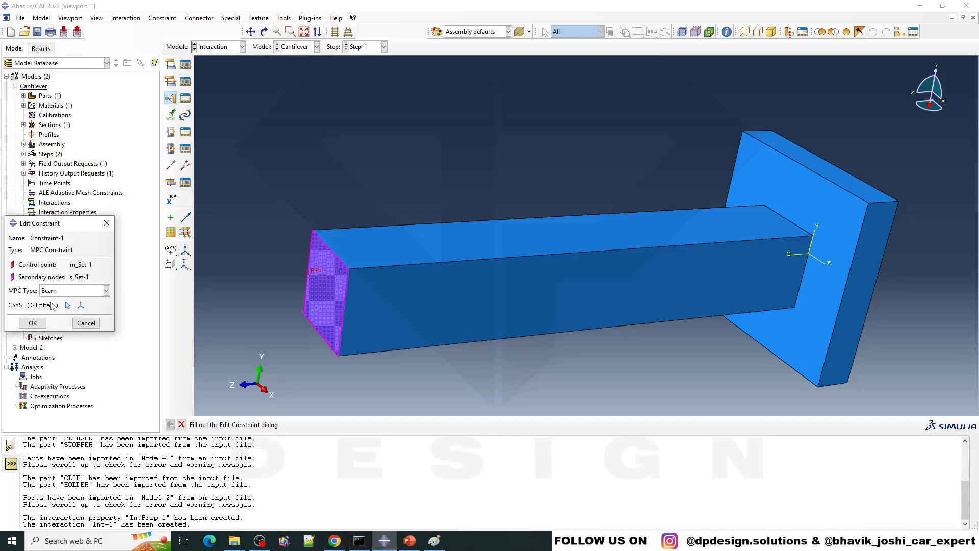
click(32, 323)
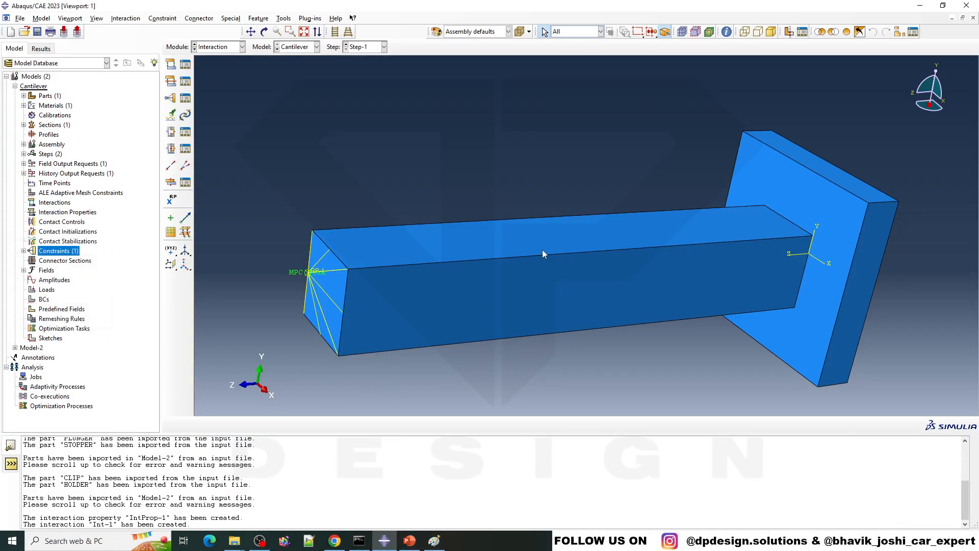
Step: Examine the MPC connections running from the reference point to the beam's free end face
ctrl+alt+drag(543, 249, 560, 233)
scroll(347, 260, down, 5)
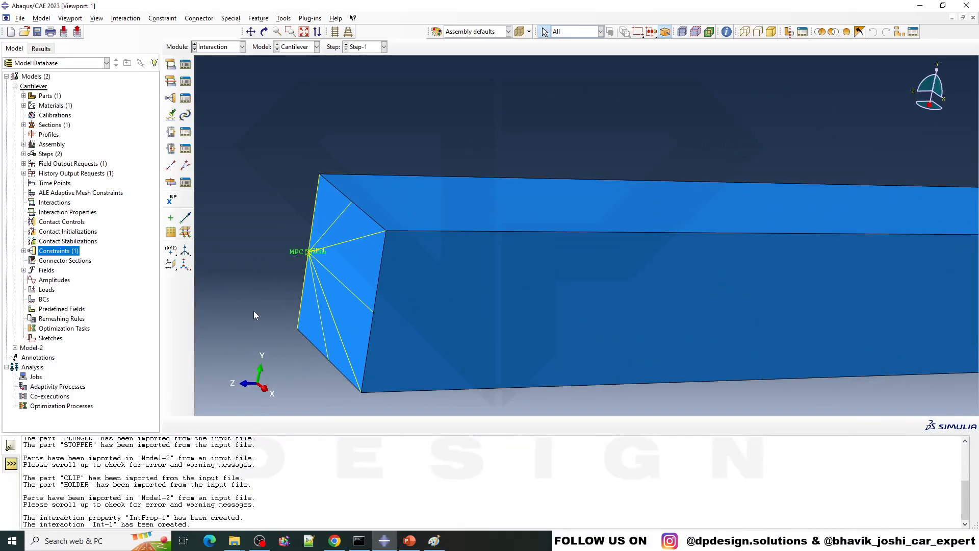
scroll(310, 259, down, 6)
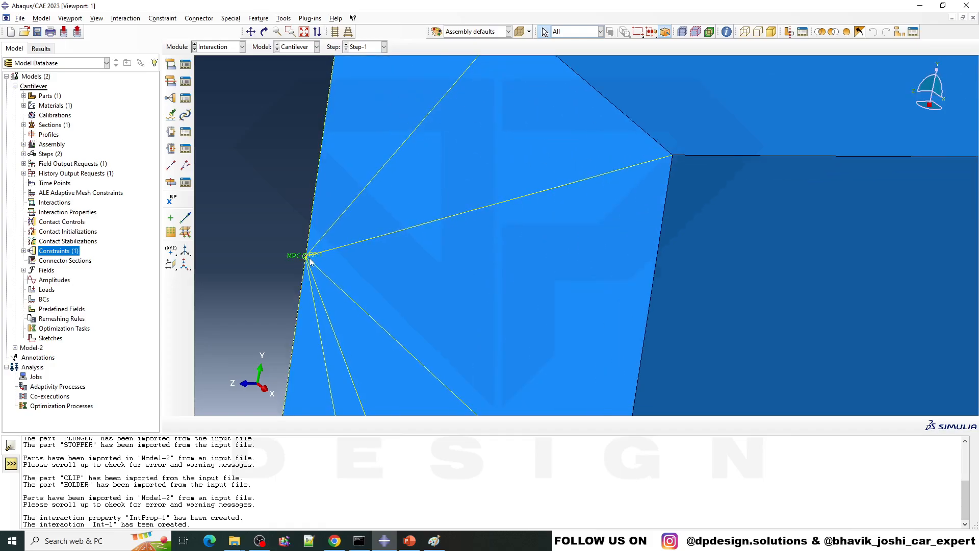
scroll(478, 246, up, 8)
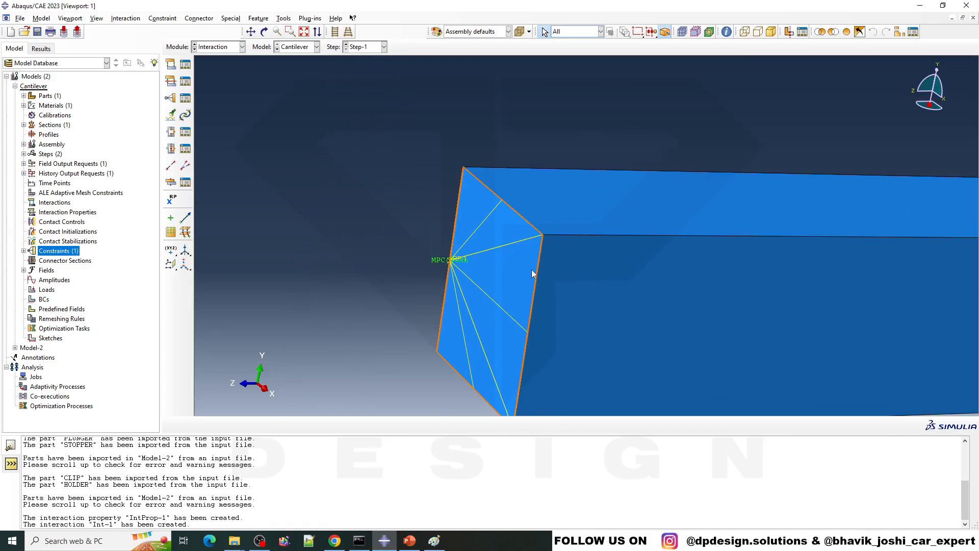
scroll(532, 274, up, 6)
ctrl+alt+drag(540, 271, 784, 385)
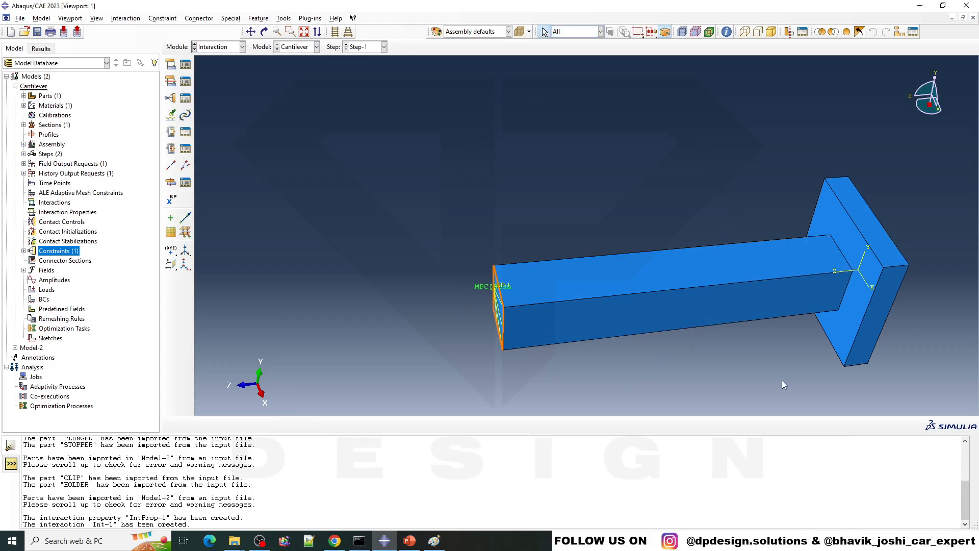
scroll(782, 380, down, 2)
scroll(817, 313, up, 1)
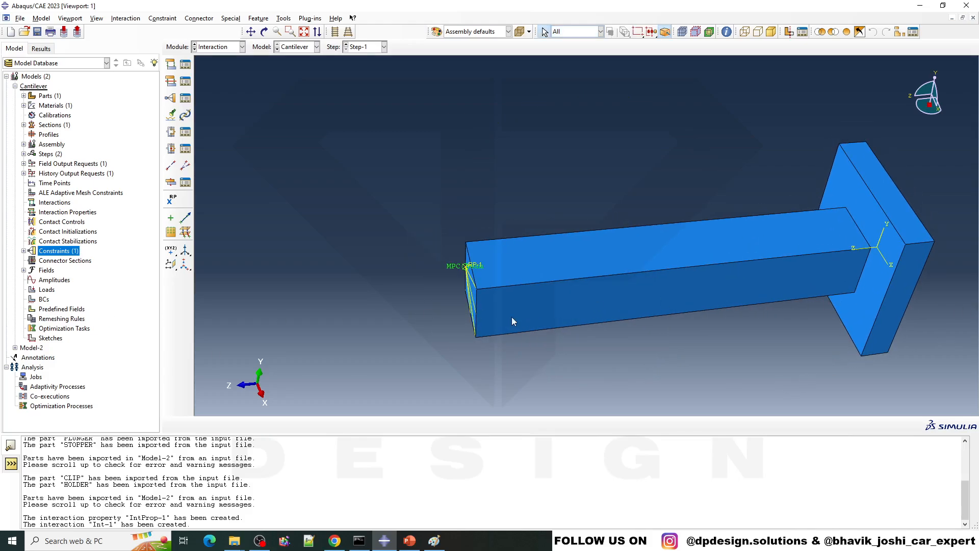
scroll(905, 306, down, 2)
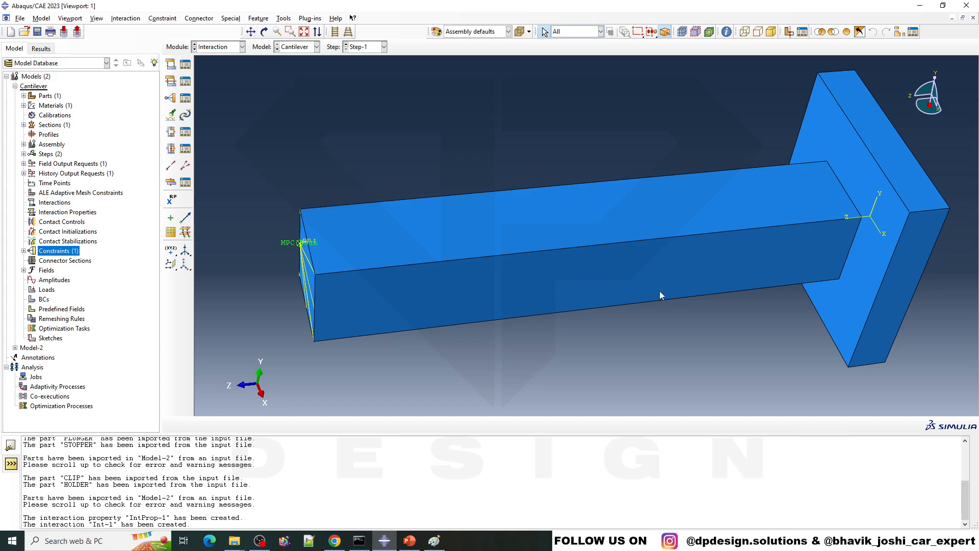
Step: Start a mechanical concentrated force load in Step-1 acting on the reference point at the beam's free end
double_click(46, 291)
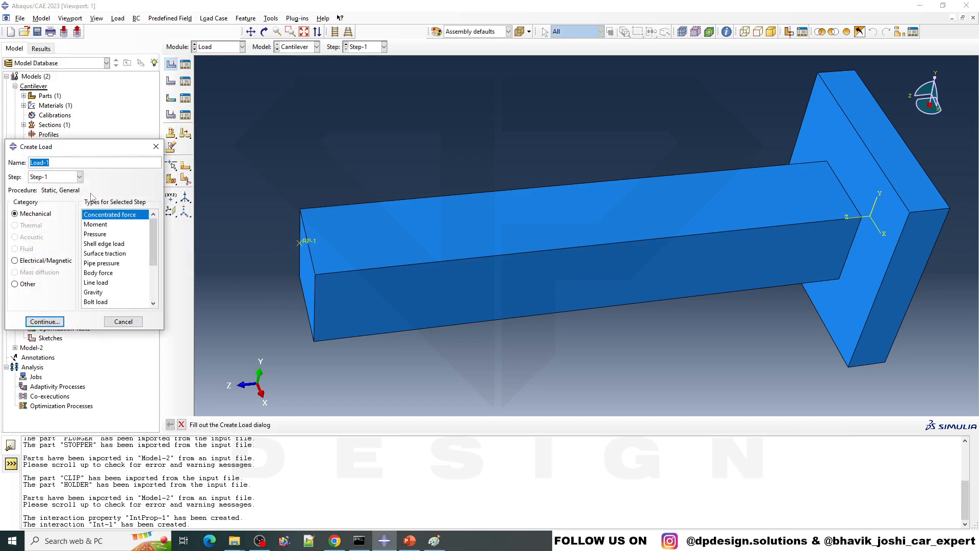
scroll(109, 291, down, 3)
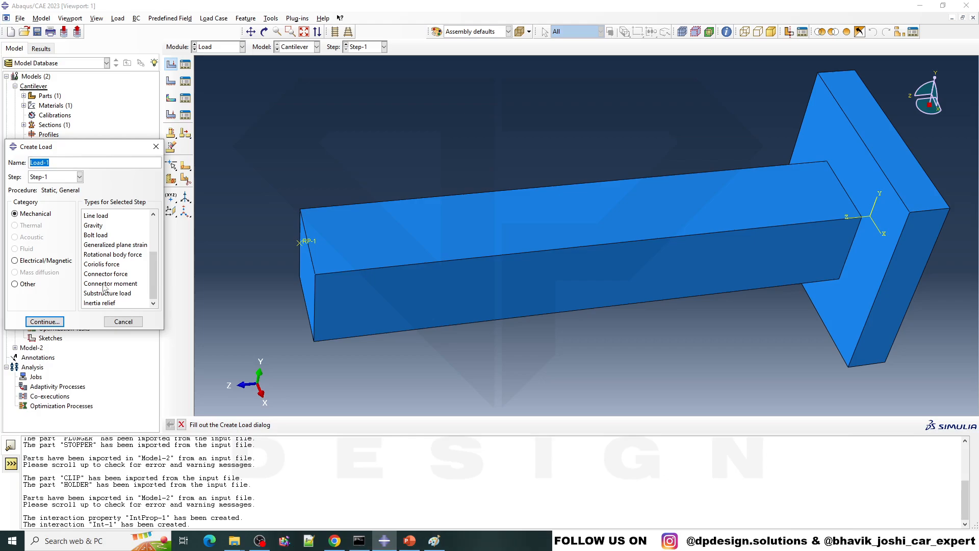
scroll(107, 278, up, 4)
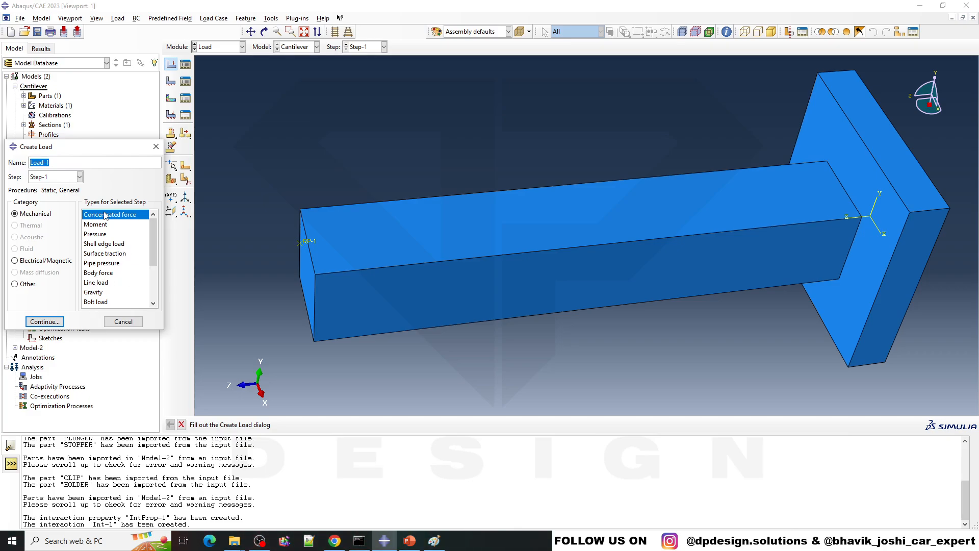
click(138, 219)
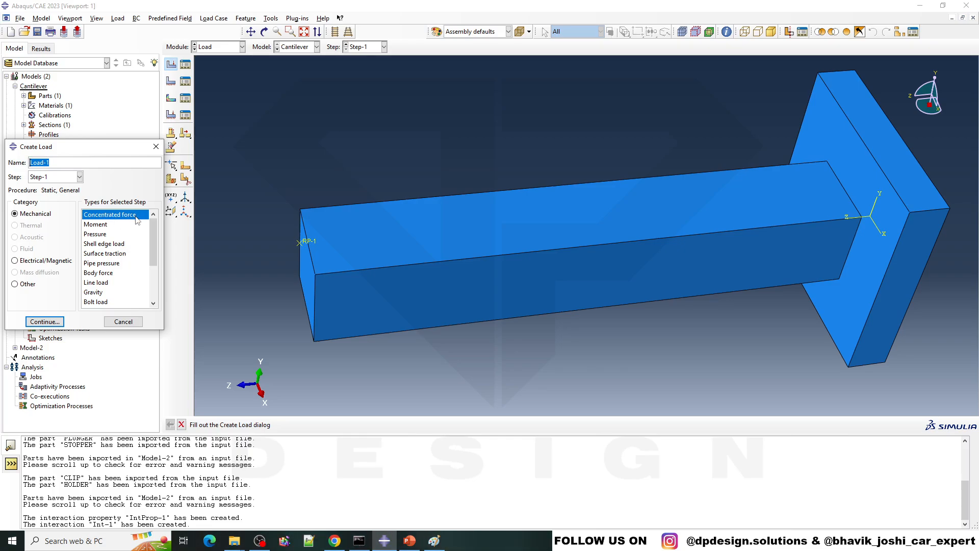
double_click(137, 219)
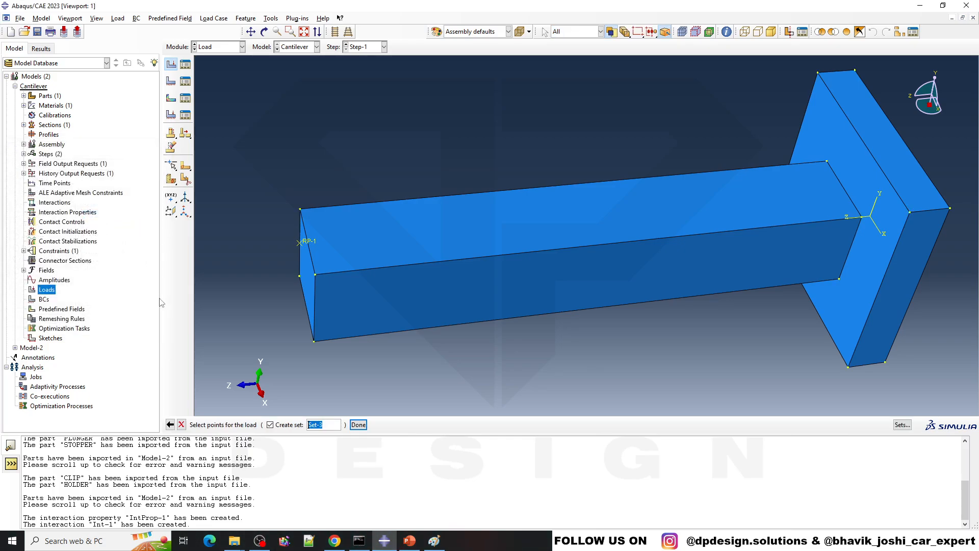
click(307, 242)
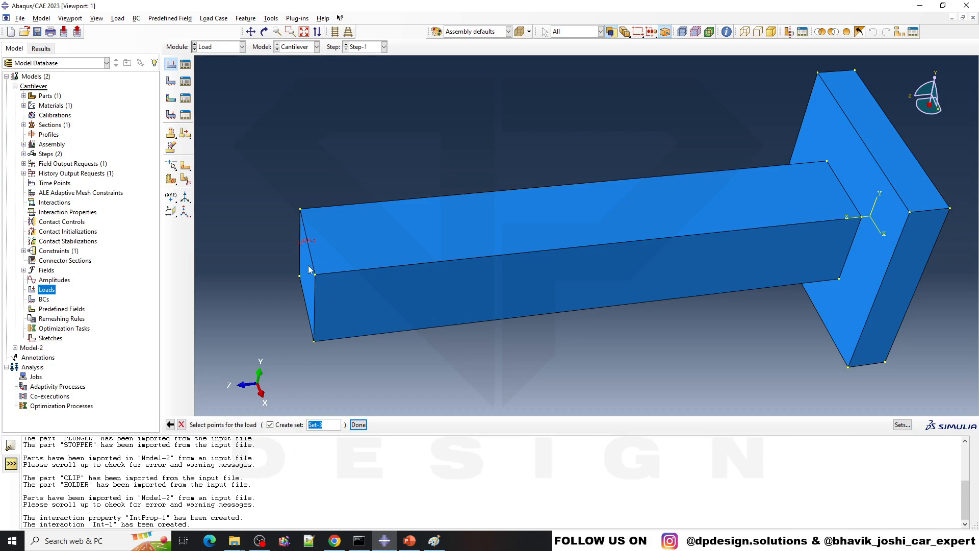
click(358, 424)
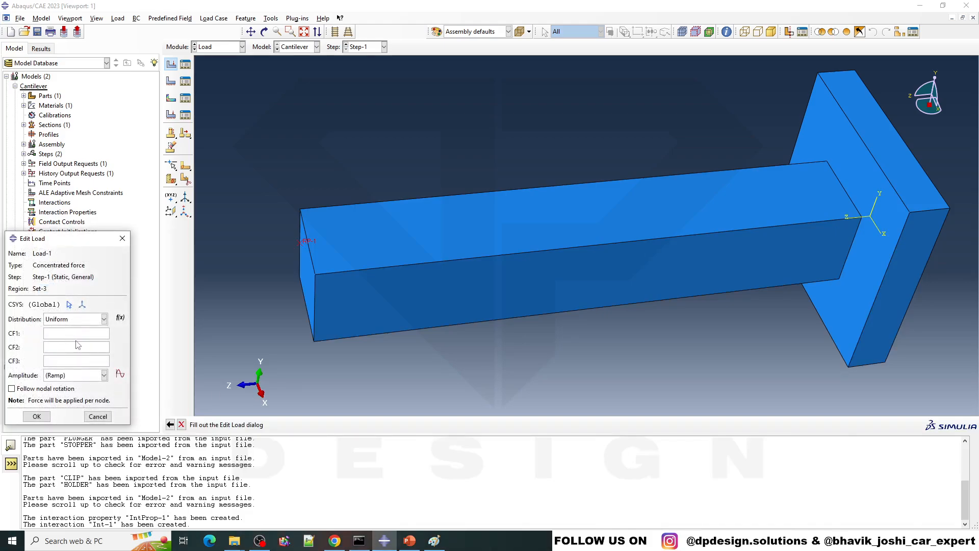
Step: Define the concentrated force components as CF1 0, CF2 -2000 and CF3 0, and create the load
drag(81, 243, 222, 111)
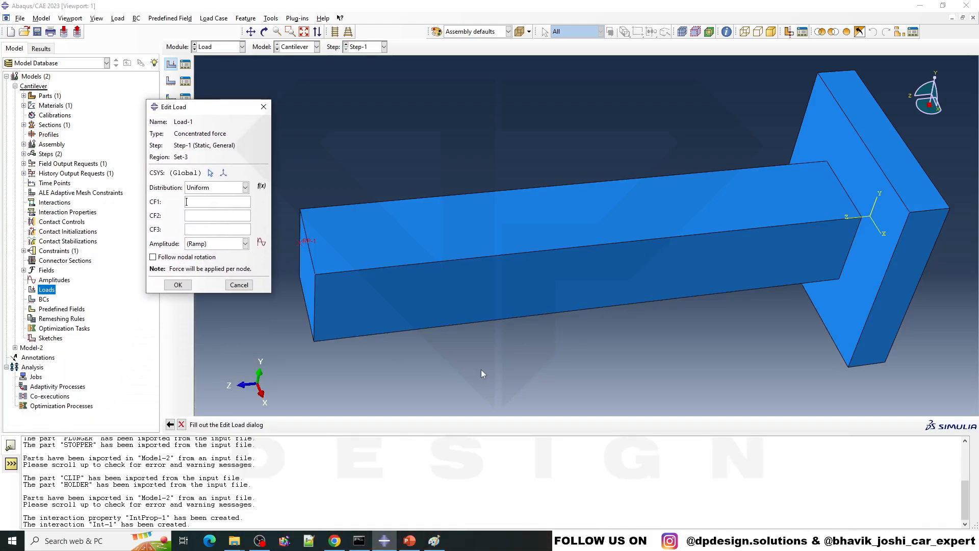
ctrl+alt+drag(810, 297, 774, 197)
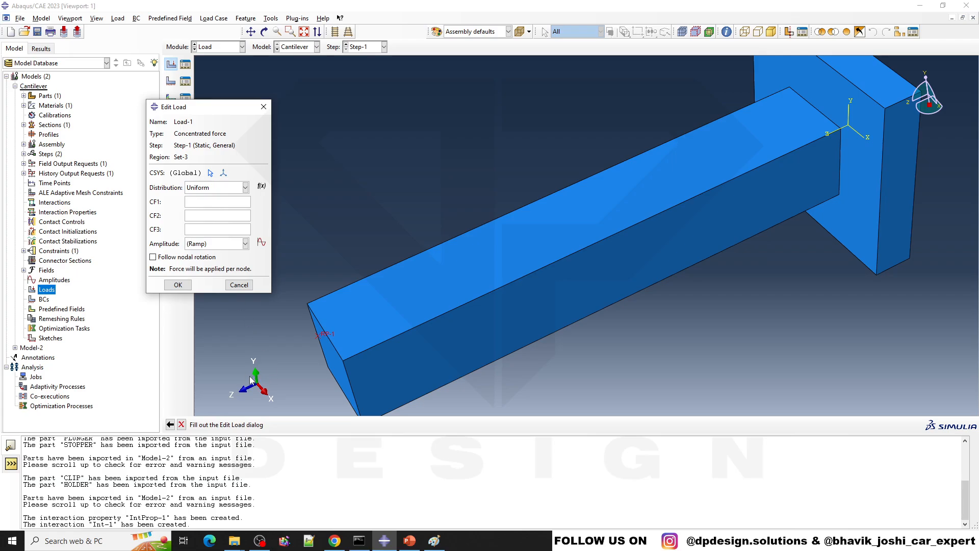
ctrl+alt+drag(357, 326, 686, 190)
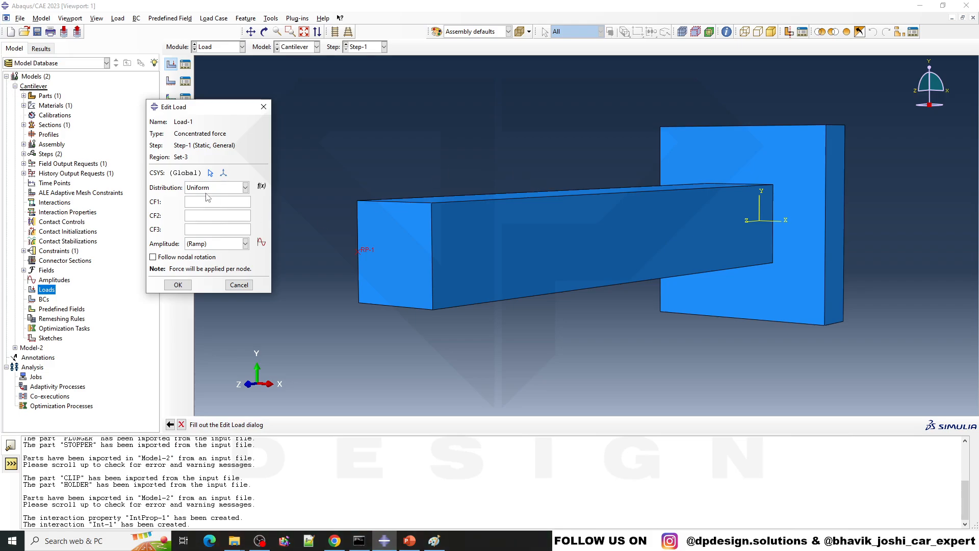
scroll(421, 206, up, 1)
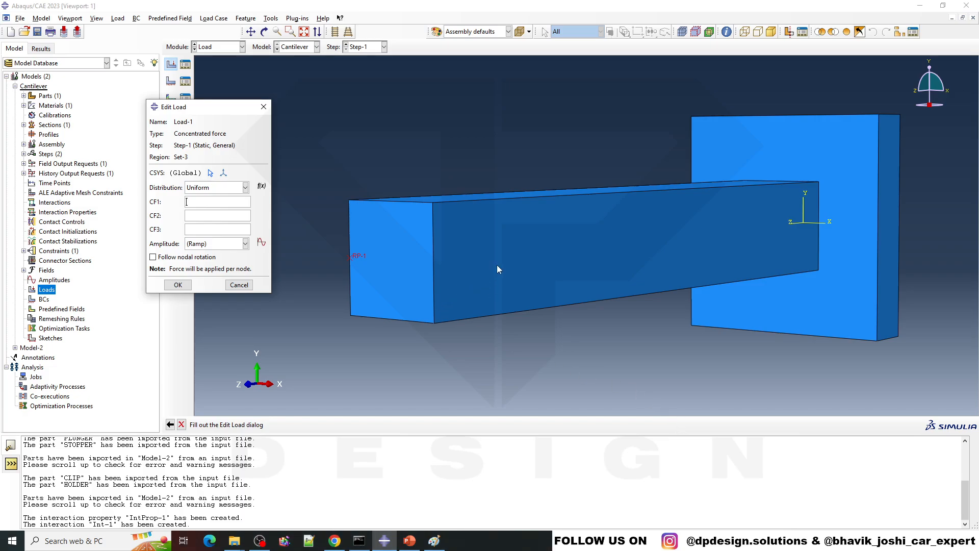
click(240, 198)
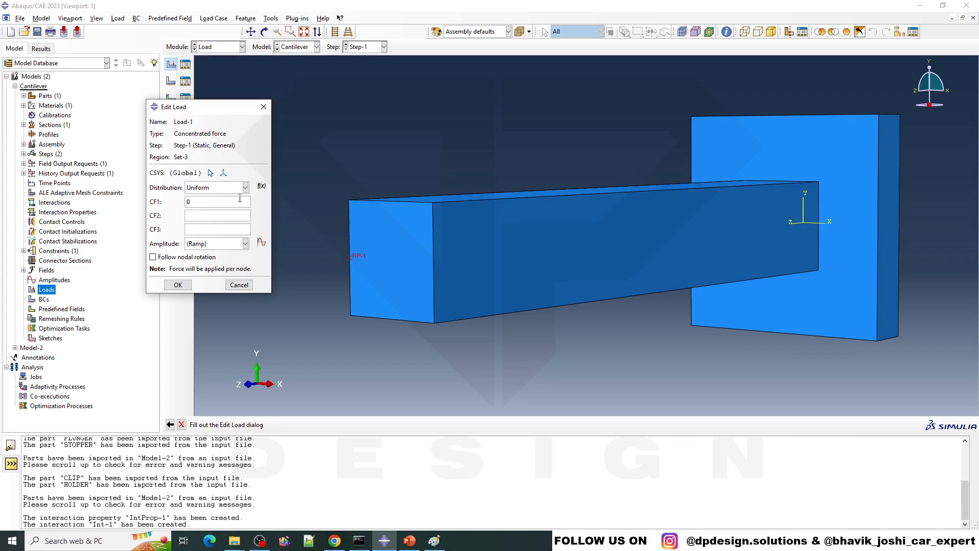
text(-2000)
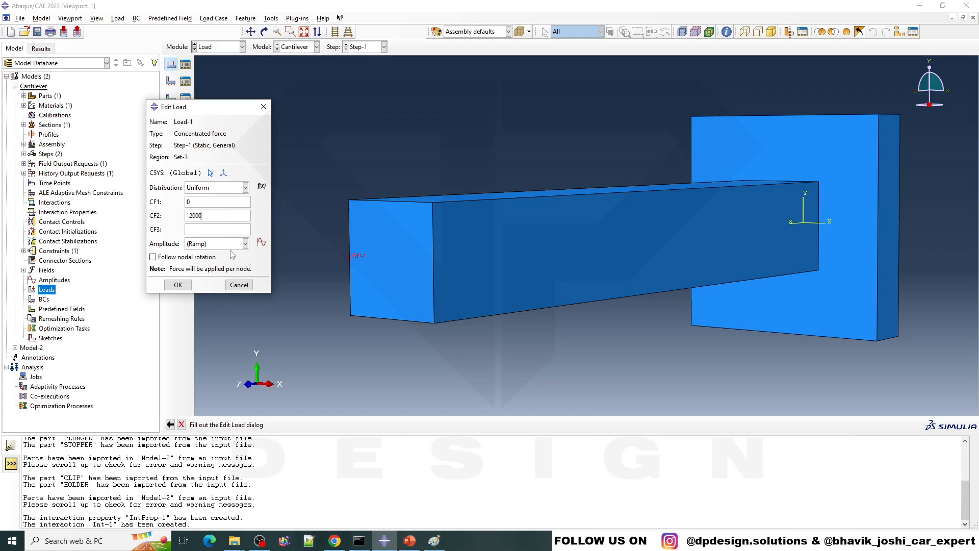
click(221, 231)
text(0)
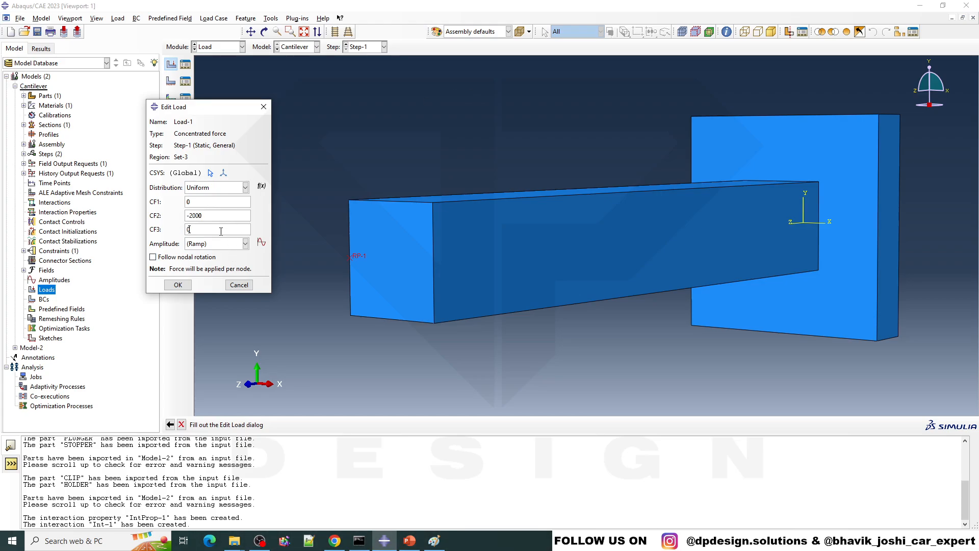
click(178, 285)
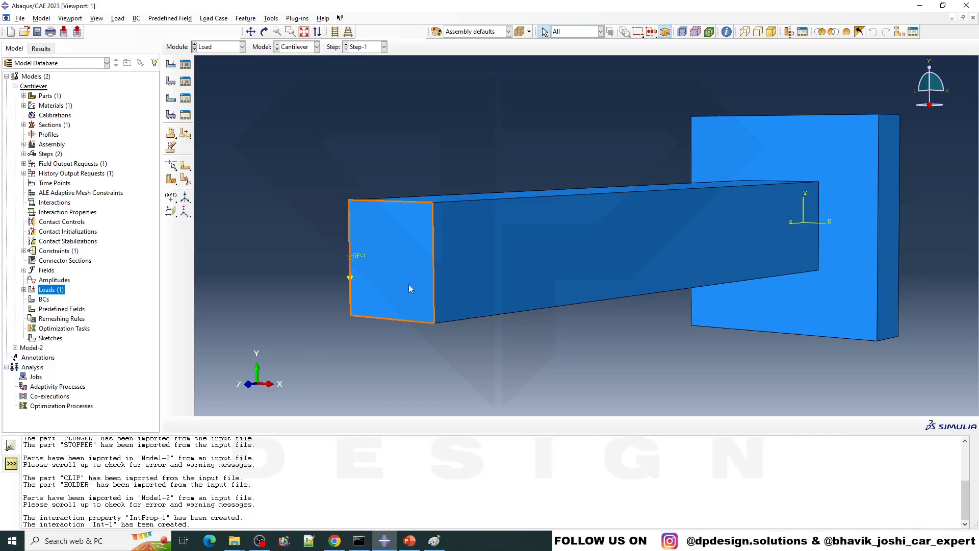
Step: Start a new mechanical boundary condition in the Initial step
scroll(419, 300, up, 2)
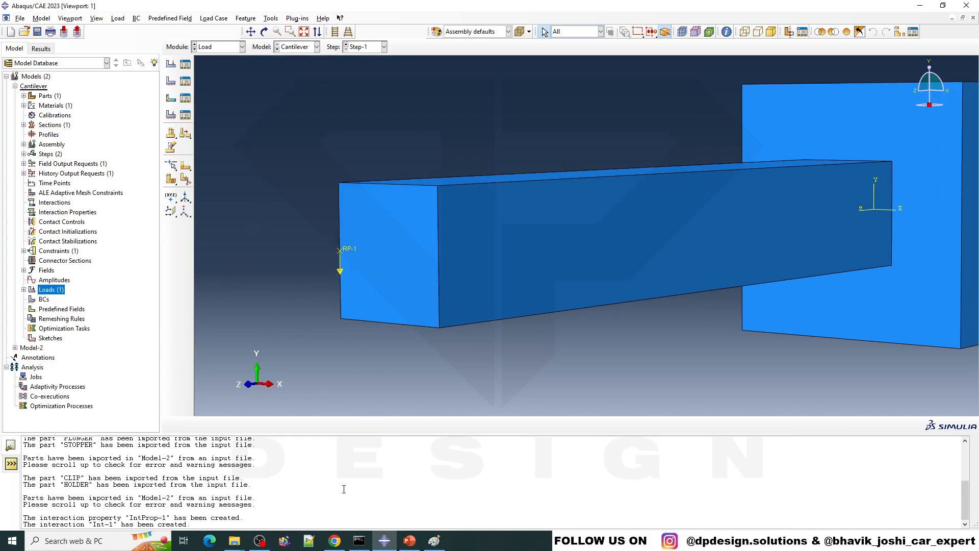
scroll(506, 317, down, 2)
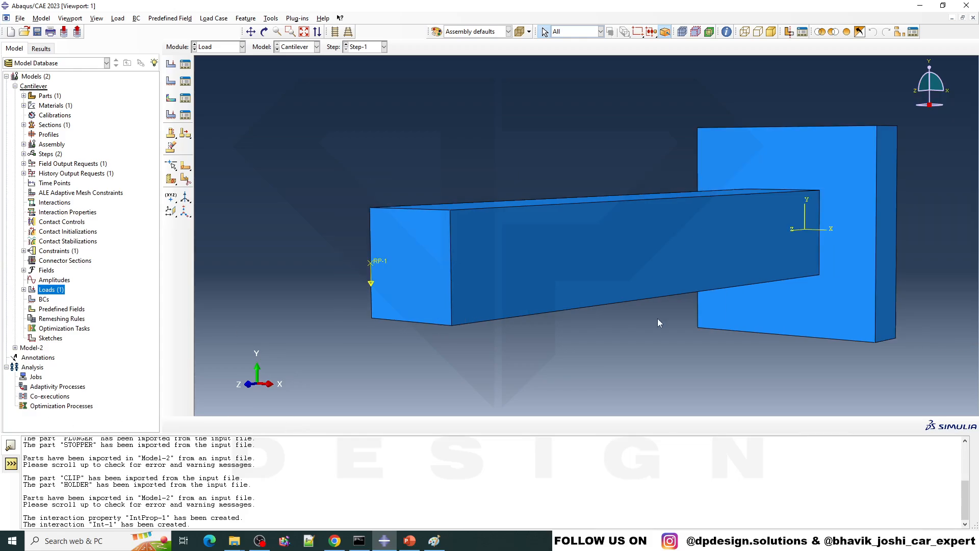
ctrl+alt+drag(706, 329, 529, 328)
ctrl+alt+drag(551, 232, 661, 205)
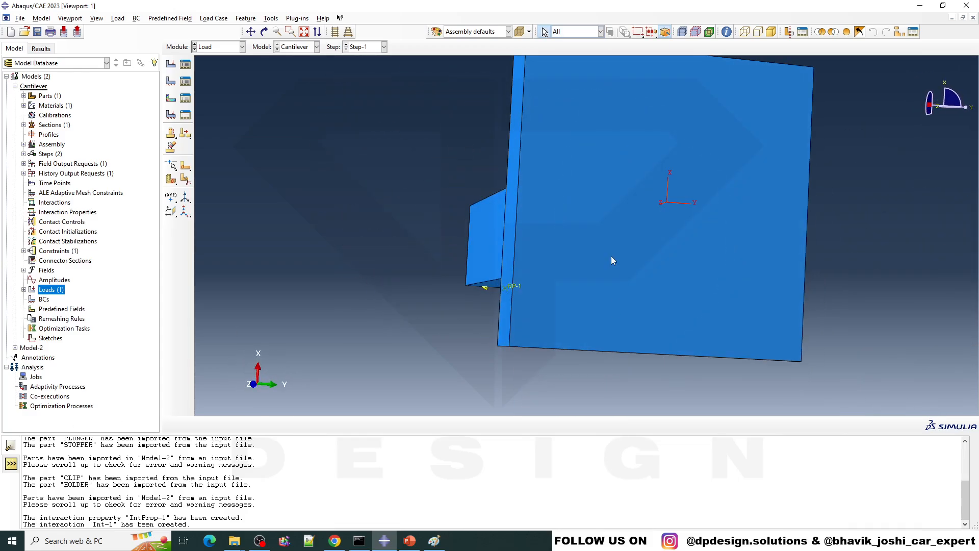
ctrl+alt+drag(611, 256, 735, 378)
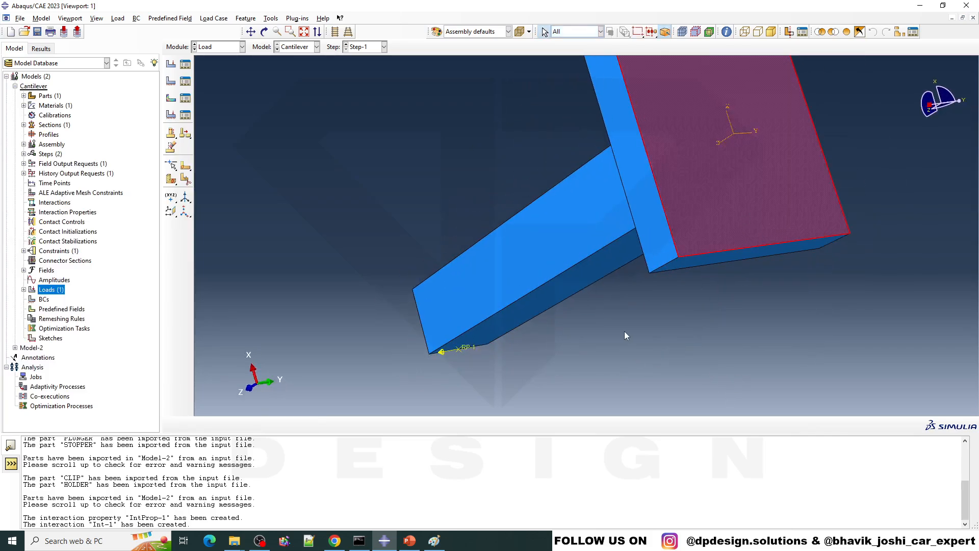
double_click(43, 299)
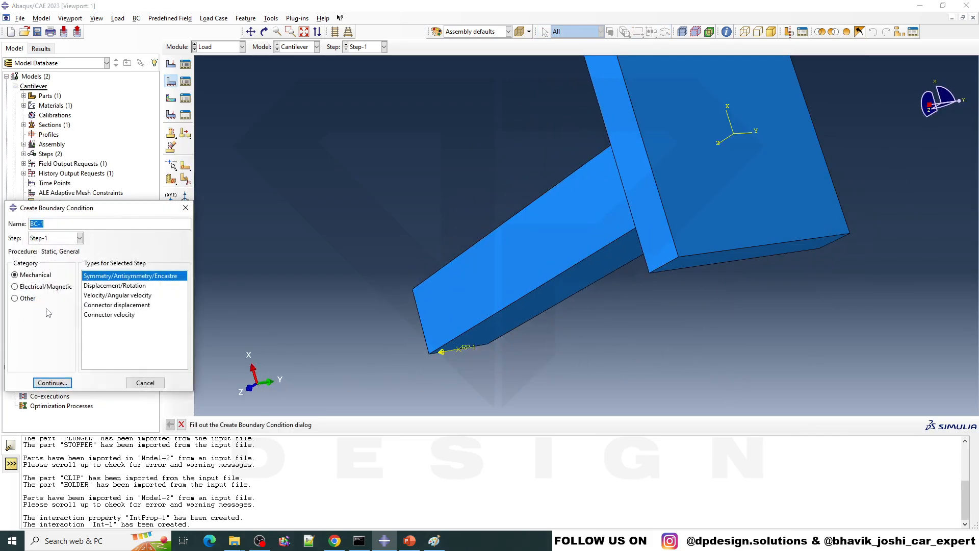
click(40, 238)
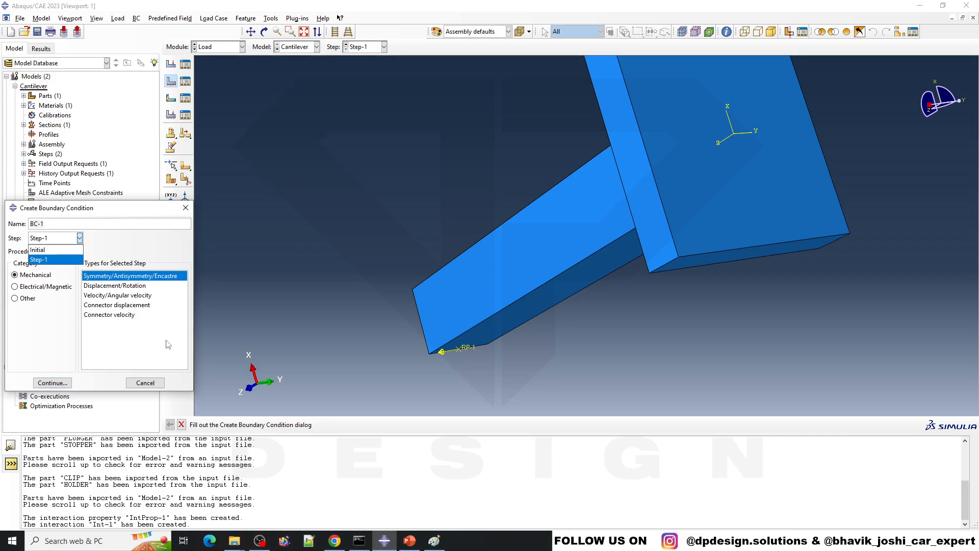
click(71, 253)
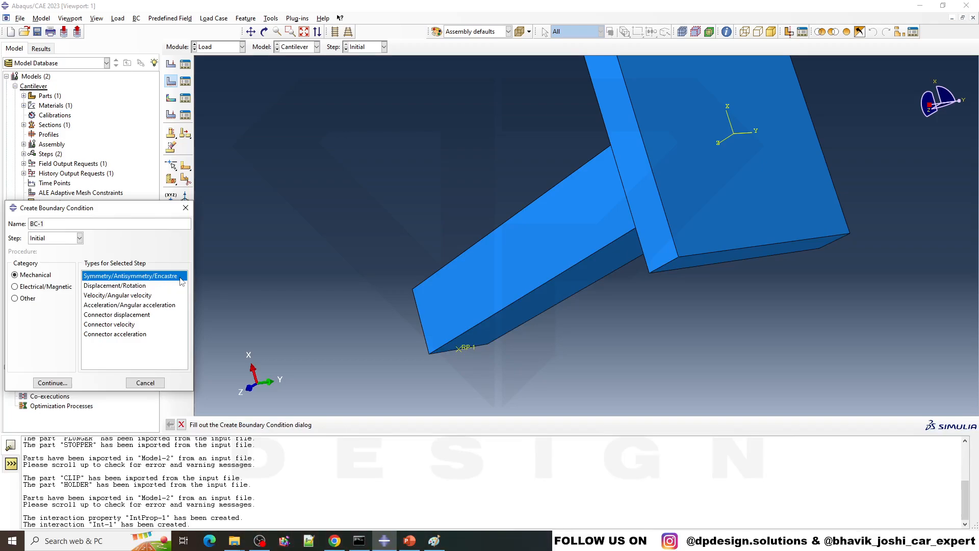
click(146, 288)
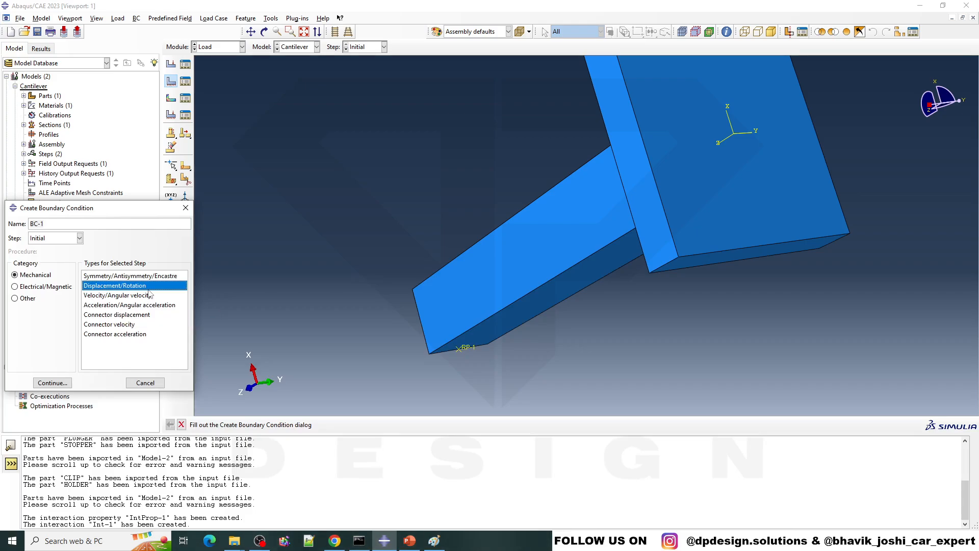
double_click(148, 286)
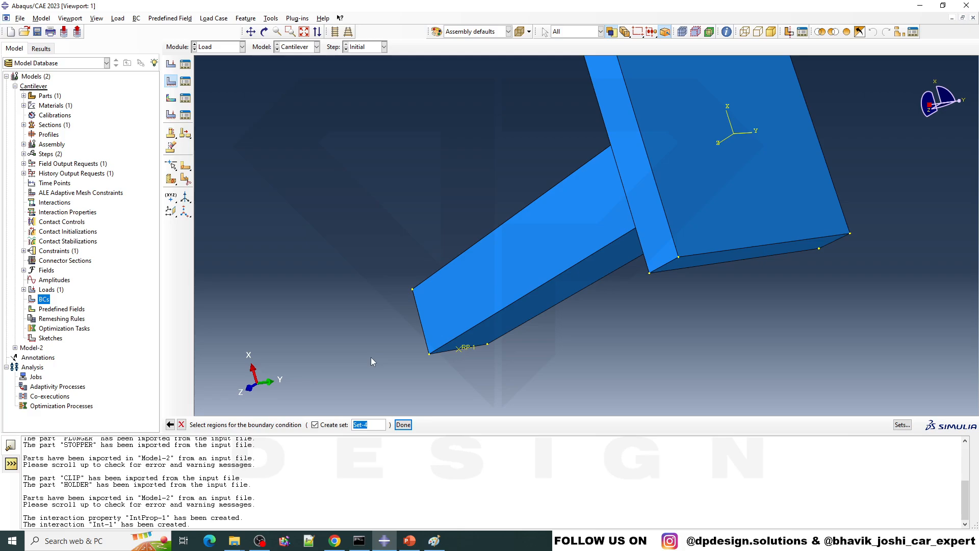
click(170, 425)
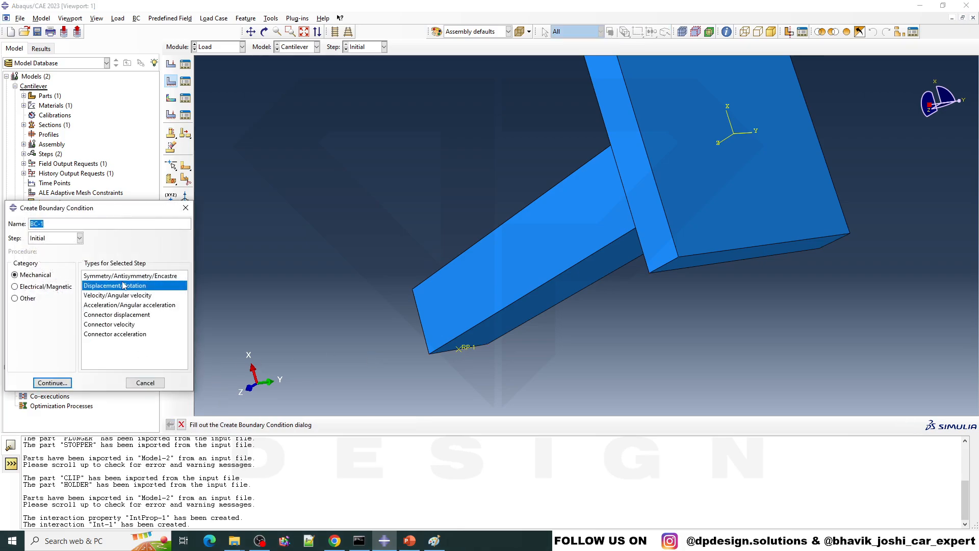
Step: Apply a Symmetry/Antisymmetry/Encastre boundary condition to the end plate's outer face, with the ENCASTRE option constraining all displacements and rotations
double_click(130, 285)
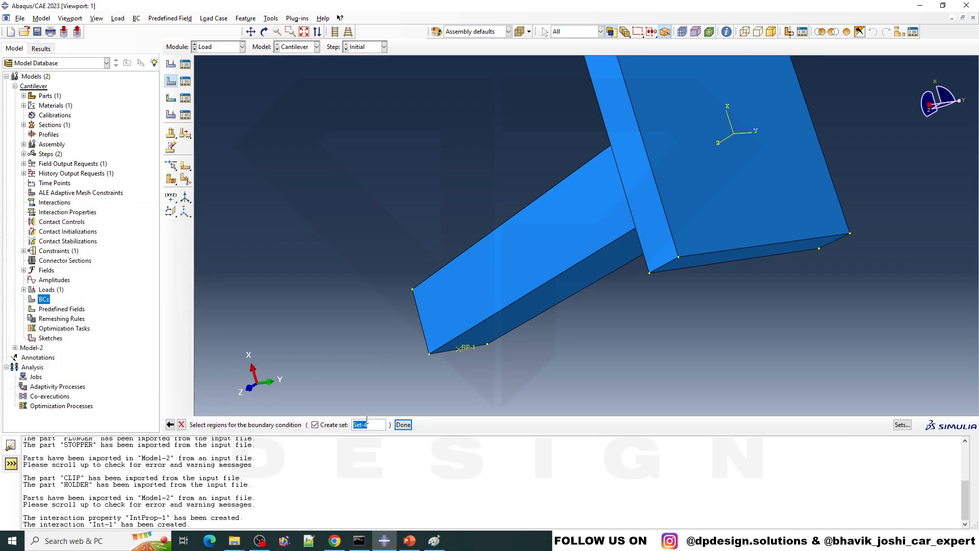
click(703, 235)
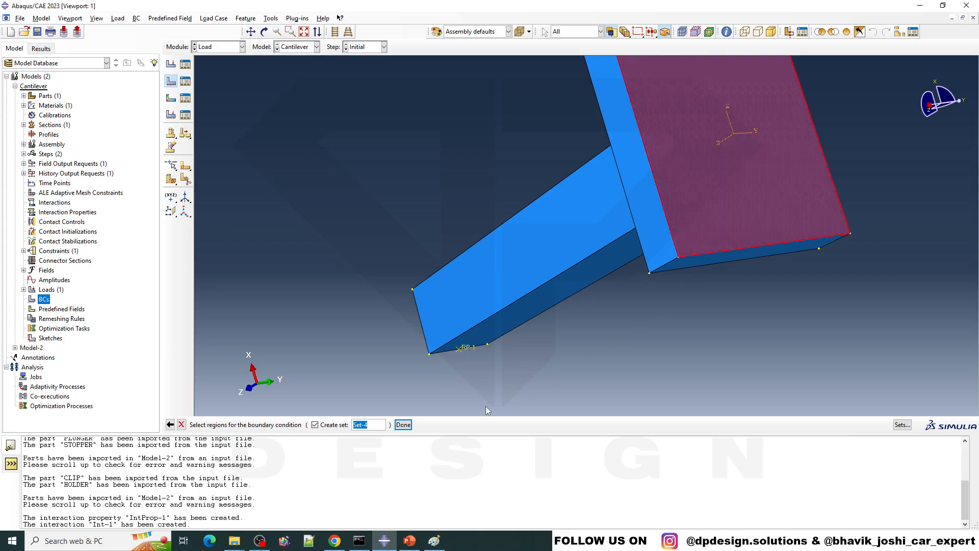
click(404, 425)
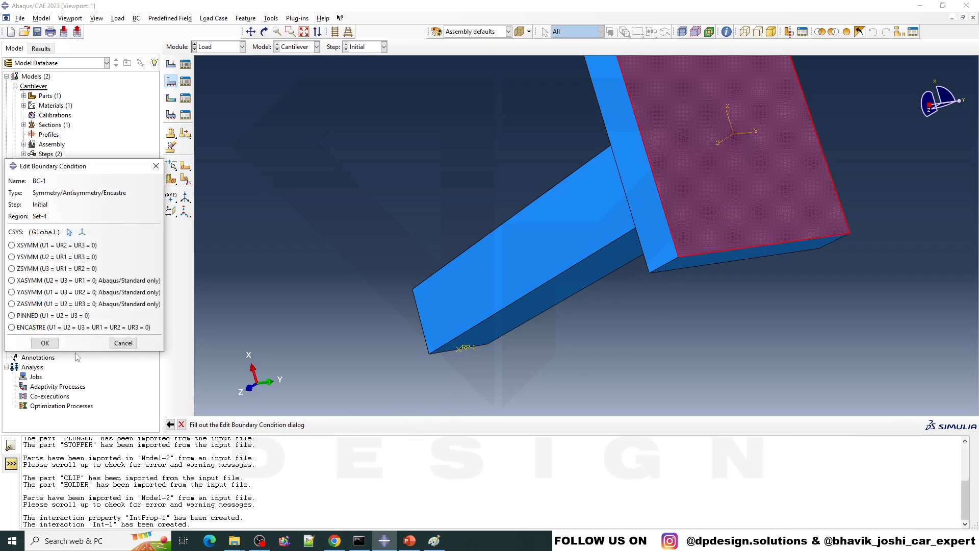
click(32, 328)
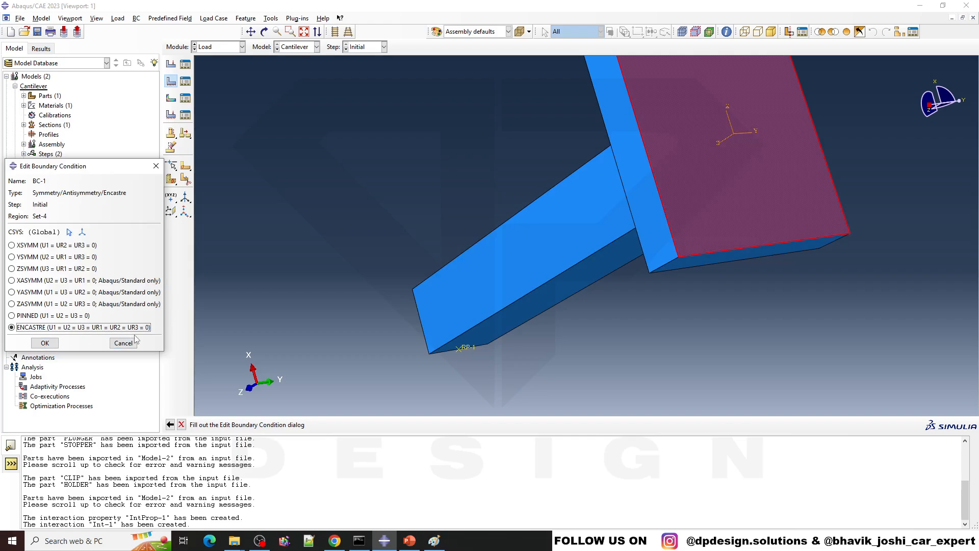
click(44, 343)
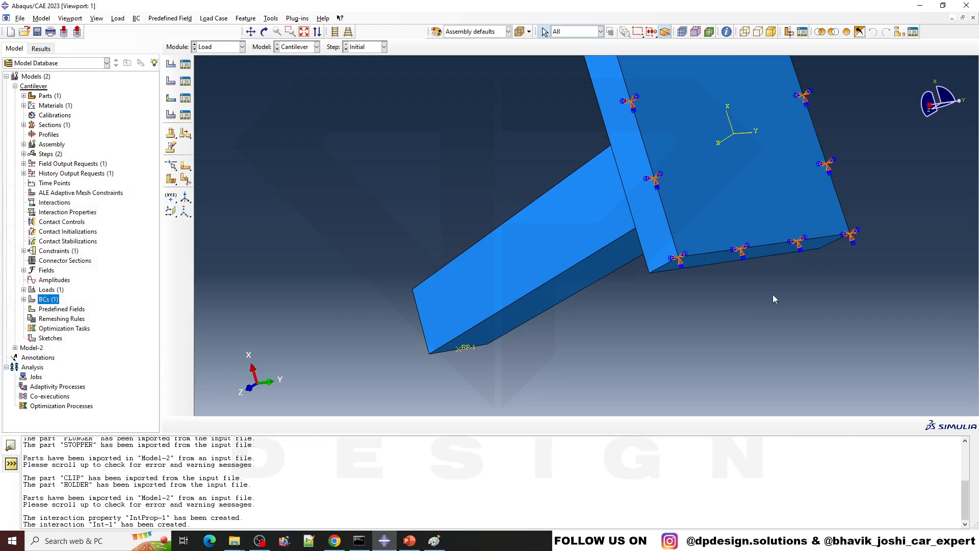
Step: Examine the encastre boundary condition symbols on the end plate's outer face from several angles
scroll(773, 295, up, 4)
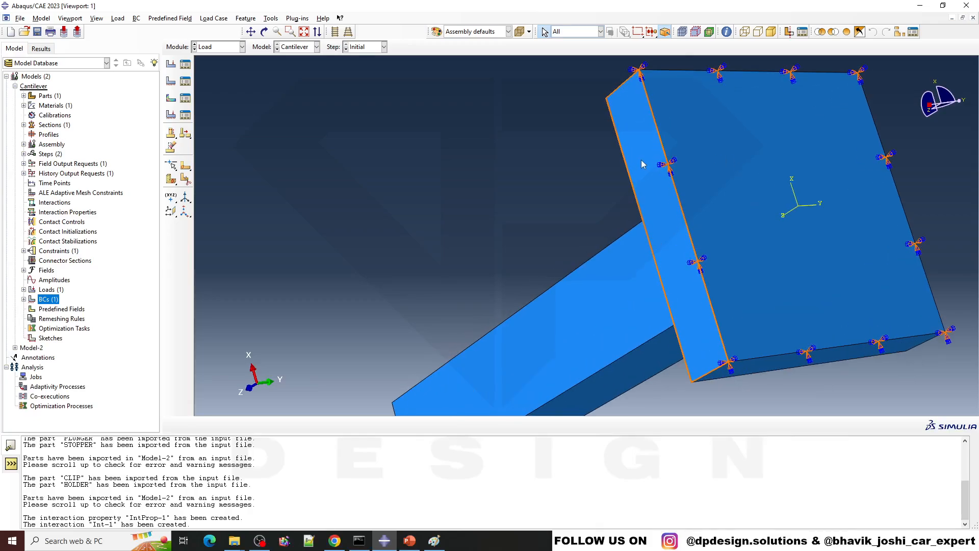
scroll(643, 163, up, 3)
scroll(564, 234, down, 5)
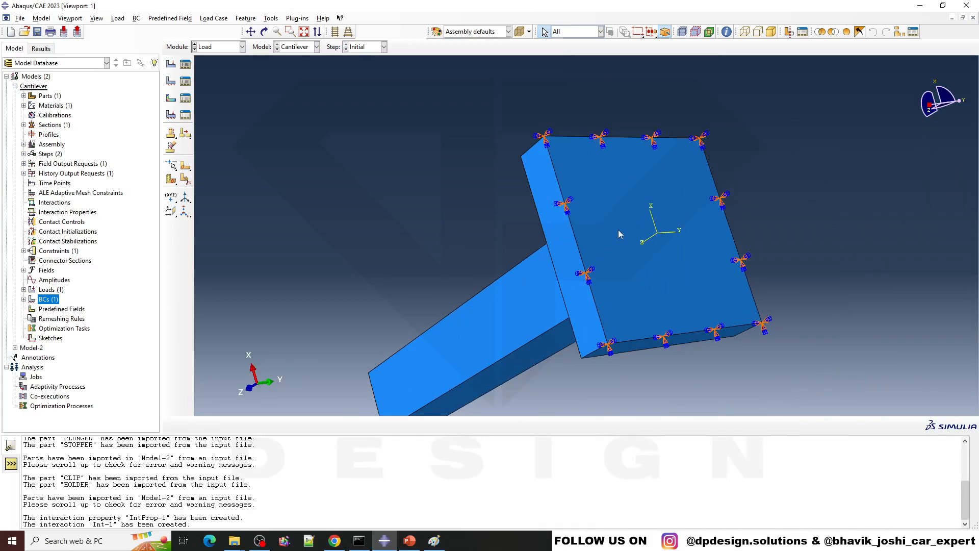
click(618, 232)
ctrl+alt+drag(417, 273, 516, 212)
ctrl+alt+drag(612, 229, 609, 190)
ctrl+alt+drag(631, 317, 618, 292)
ctrl+alt+drag(680, 274, 638, 280)
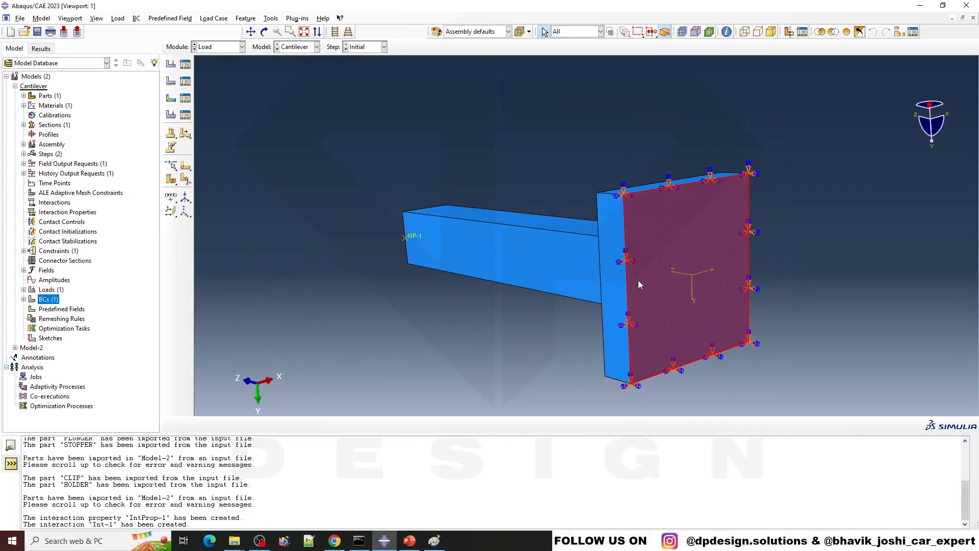
click(420, 338)
scroll(643, 269, down, 1)
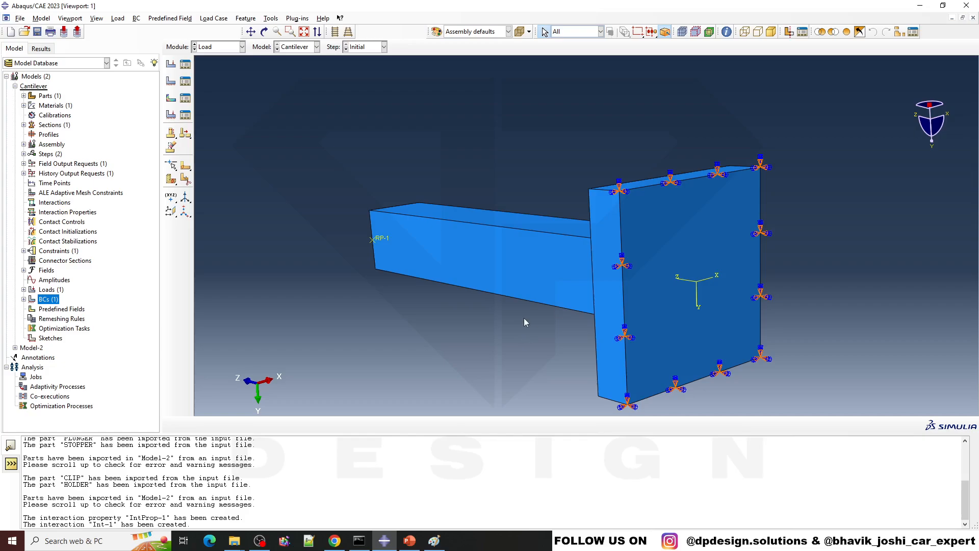
ctrl+alt+drag(524, 318, 613, 278)
Step: Examine the meshed cantilever assembly from several angles in the Mesh module
click(218, 47)
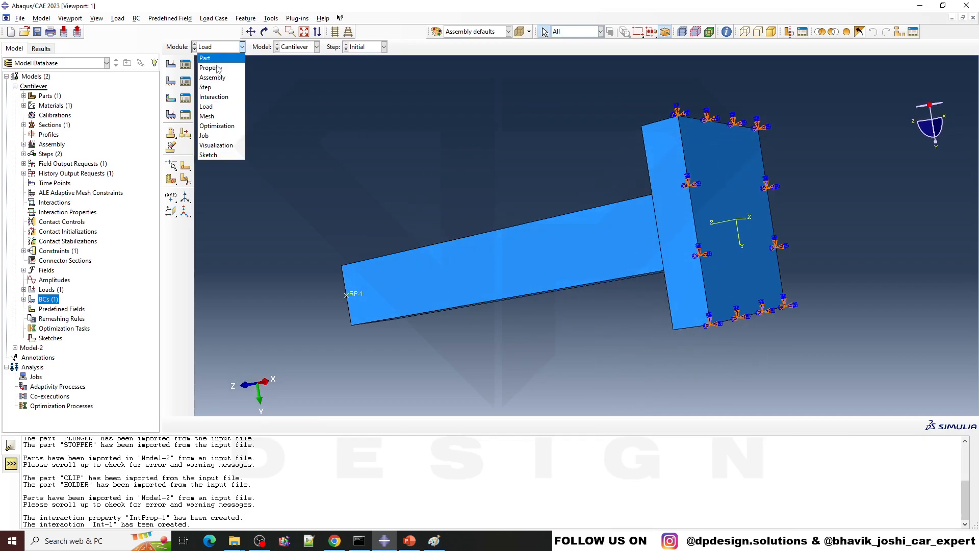
click(215, 116)
ctrl+alt+drag(372, 234, 654, 356)
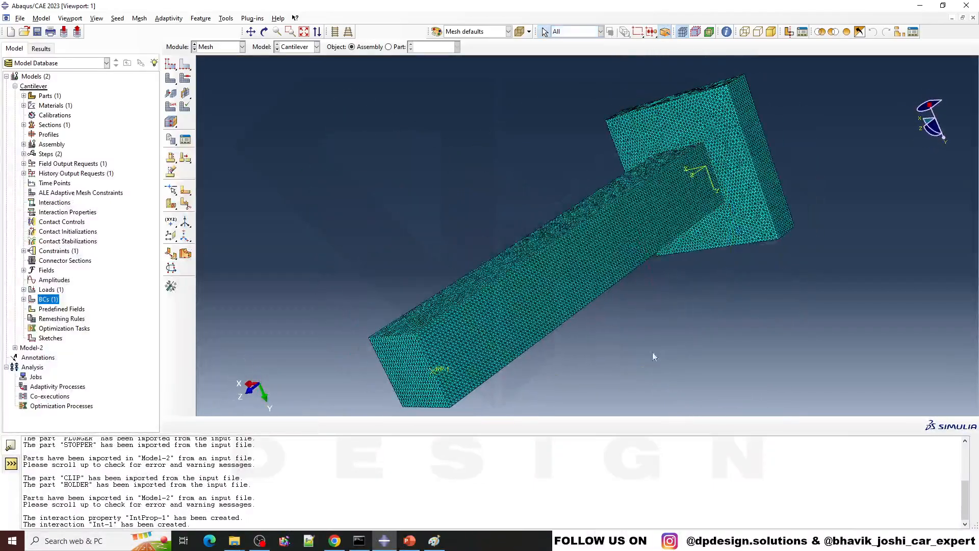
ctrl+alt+drag(544, 299, 502, 282)
ctrl+alt+drag(780, 307, 781, 343)
ctrl+alt+drag(663, 255, 655, 296)
scroll(646, 241, down, 2)
scroll(663, 292, up, 2)
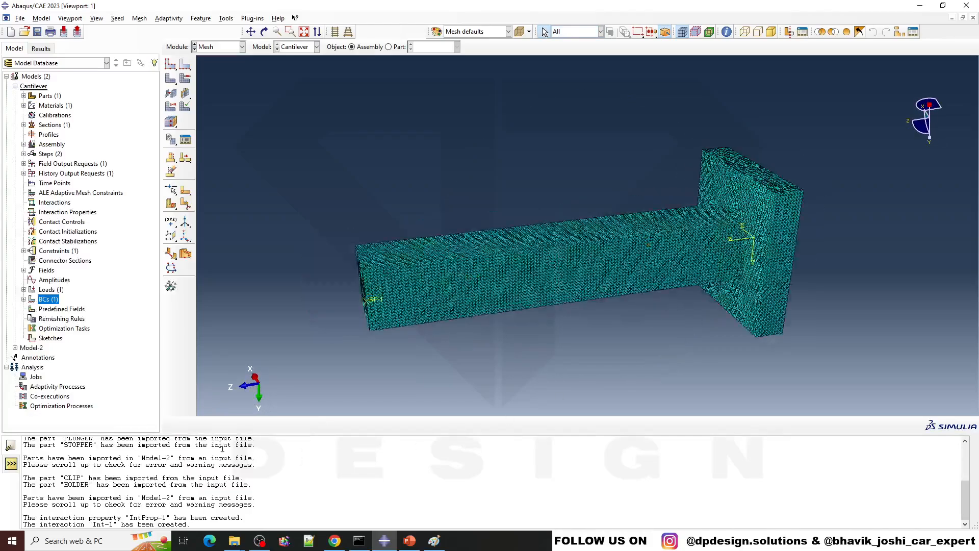
double_click(31, 377)
right_click(40, 378)
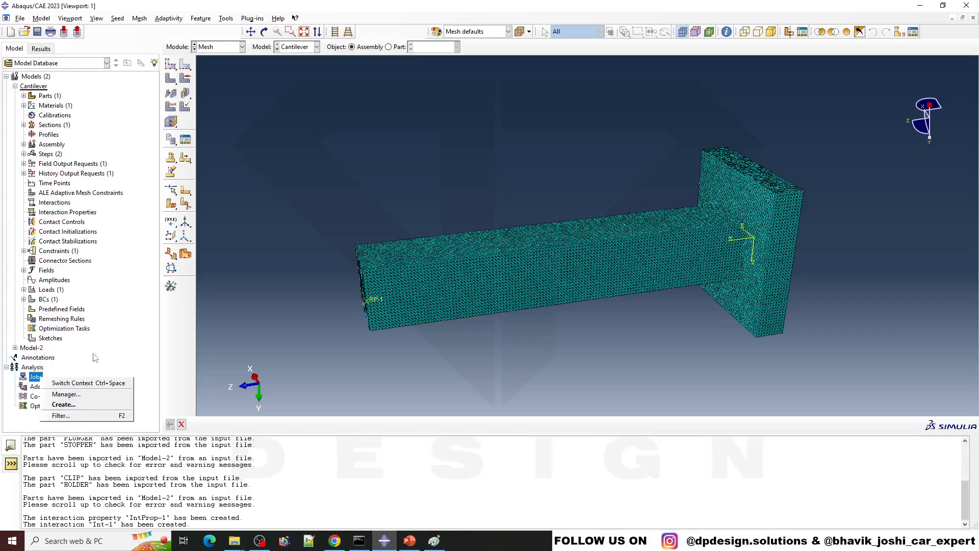
click(346, 314)
scroll(653, 239, down, 3)
scroll(463, 314, up, 2)
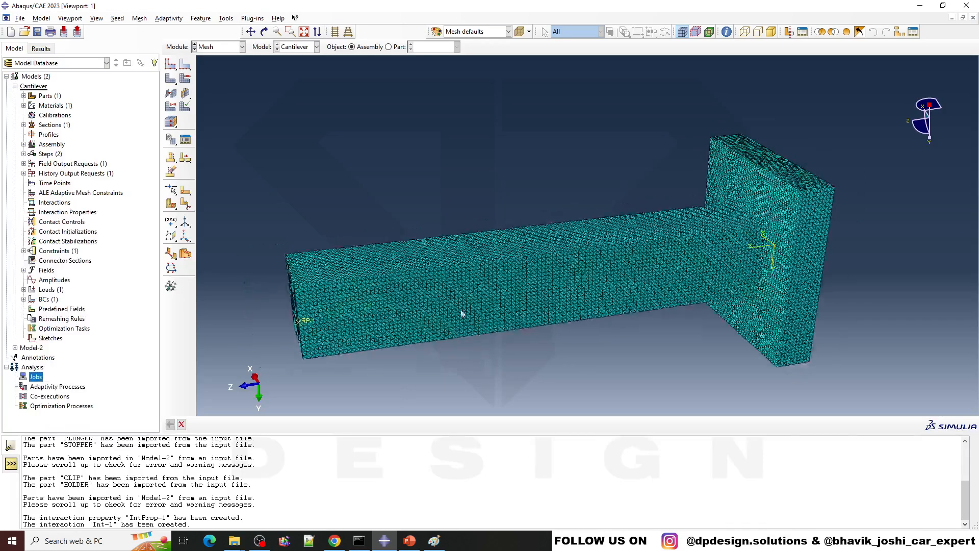
Step: Create a full analysis job for the Cantilever model, with multiple processors enabled and set to 12
right_click(33, 379)
click(54, 408)
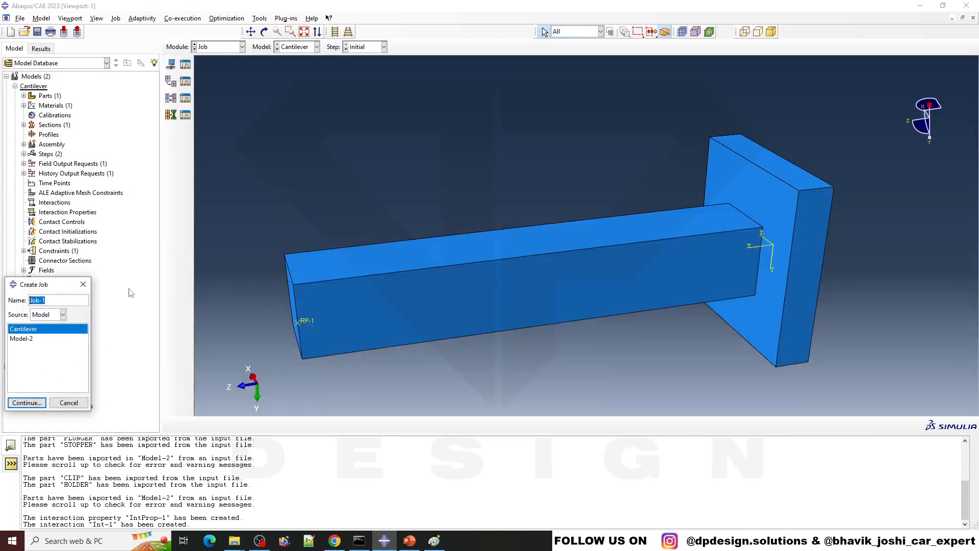
click(27, 402)
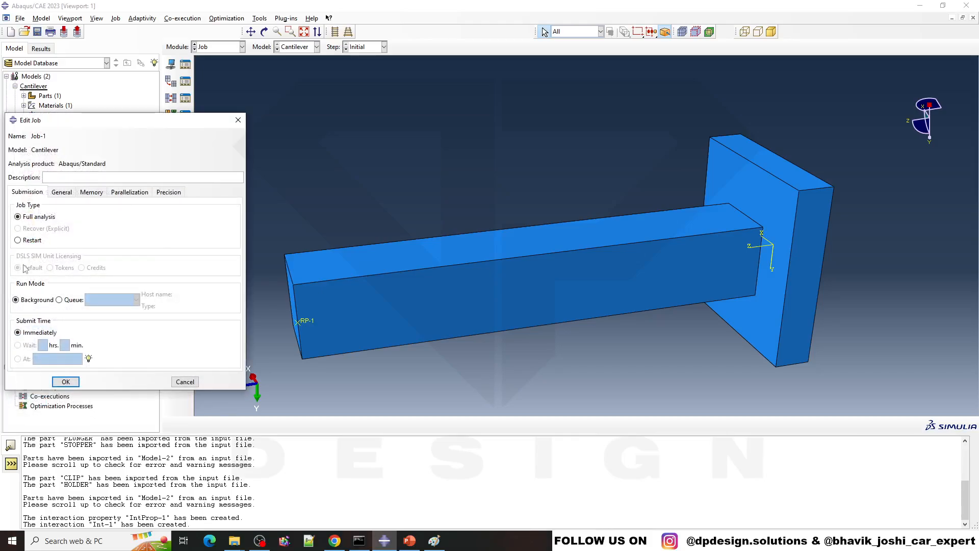
click(130, 192)
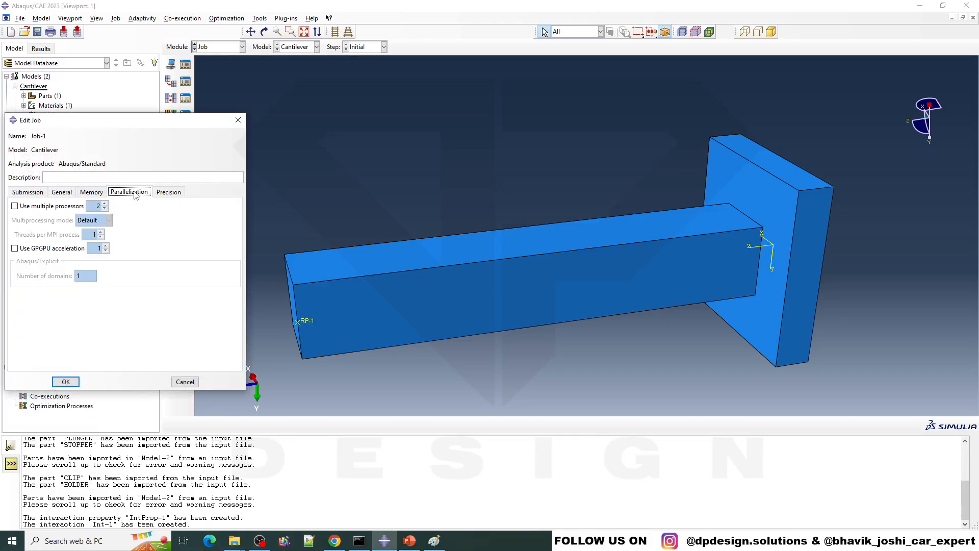
click(47, 206)
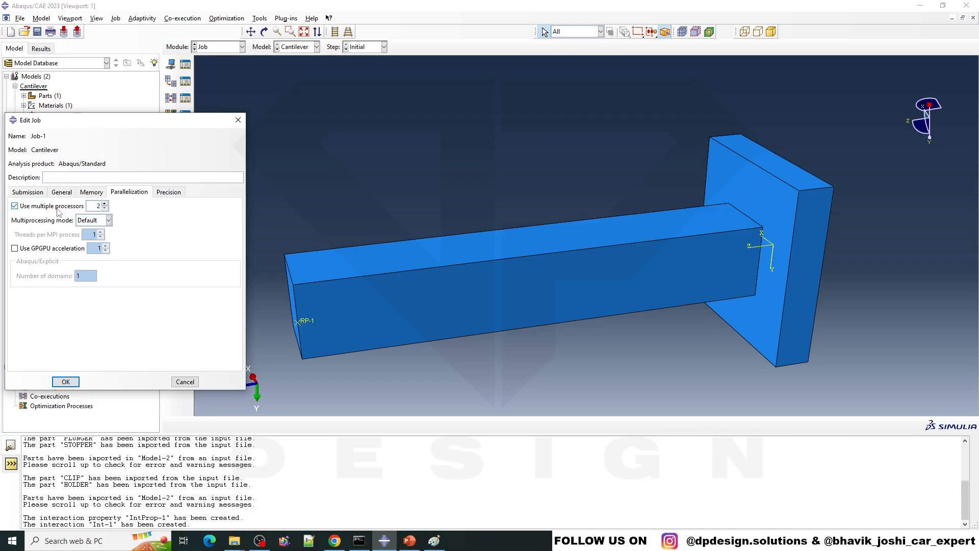
double_click(98, 206)
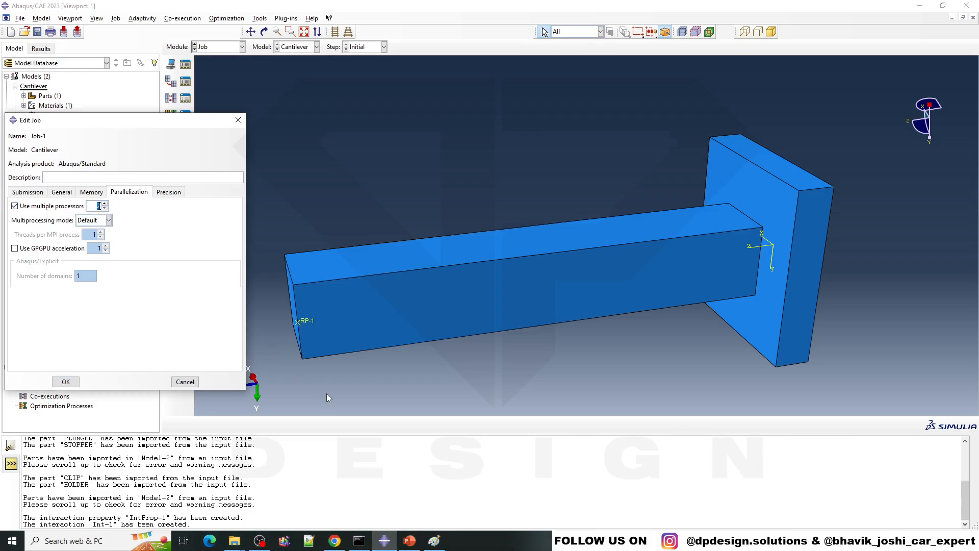
text(12)
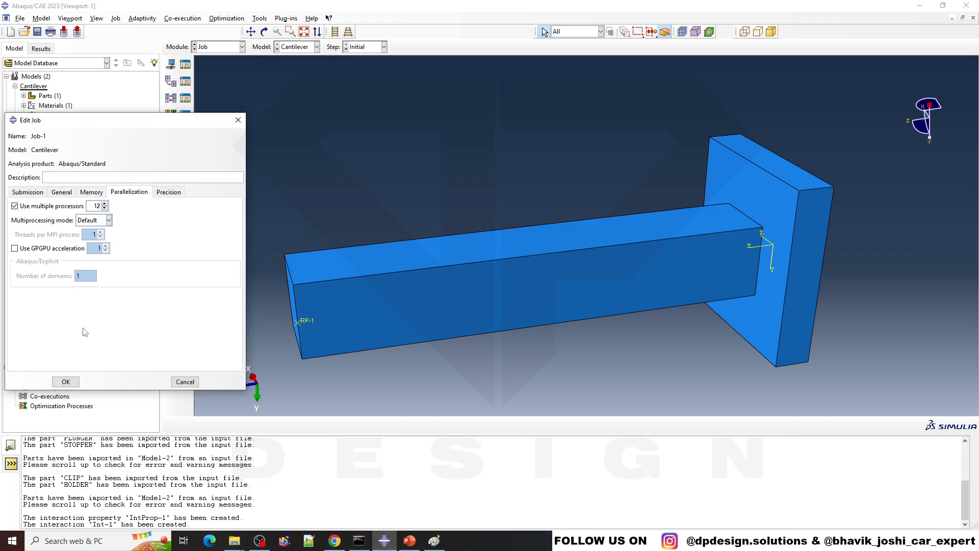
click(66, 382)
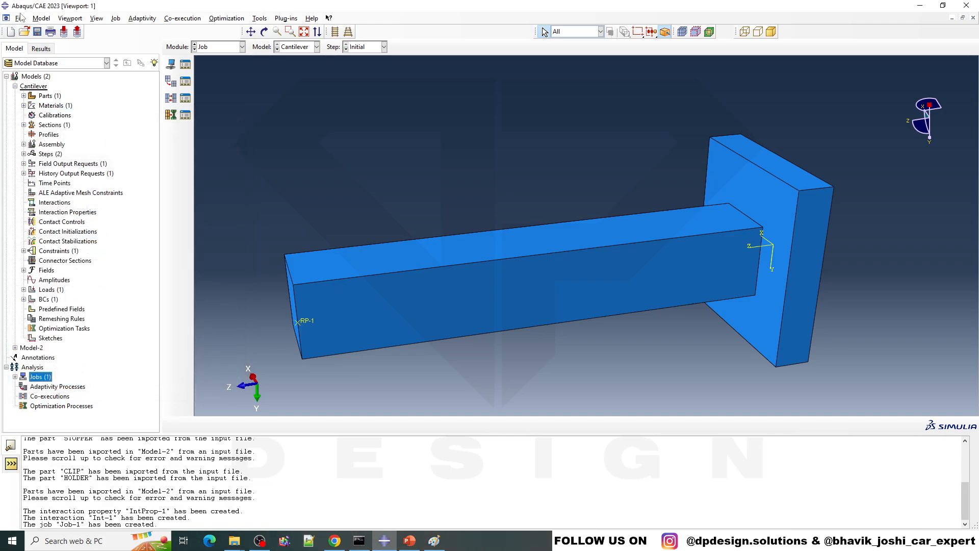
Step: Start setting a new work directory and browse to the Trash1 folder on the Desktop
click(21, 17)
click(44, 60)
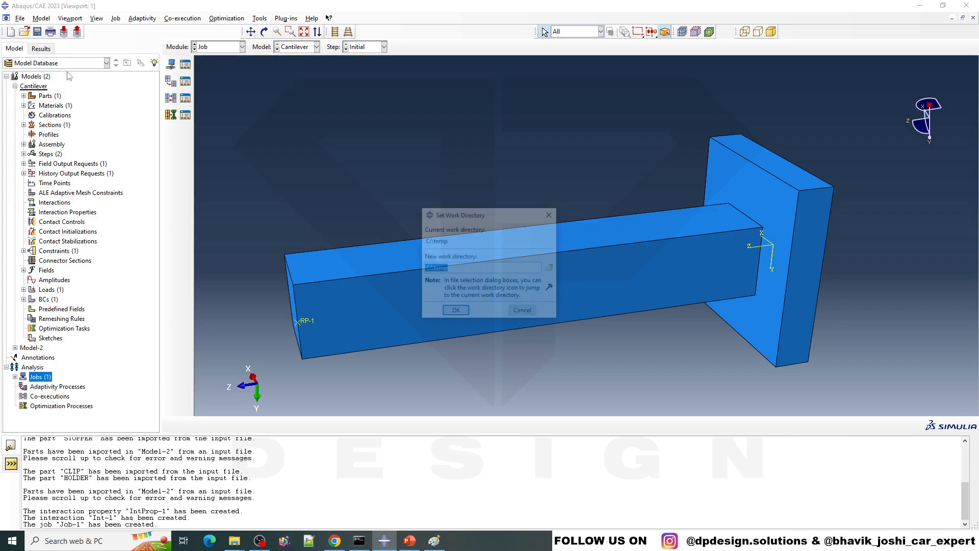
click(551, 268)
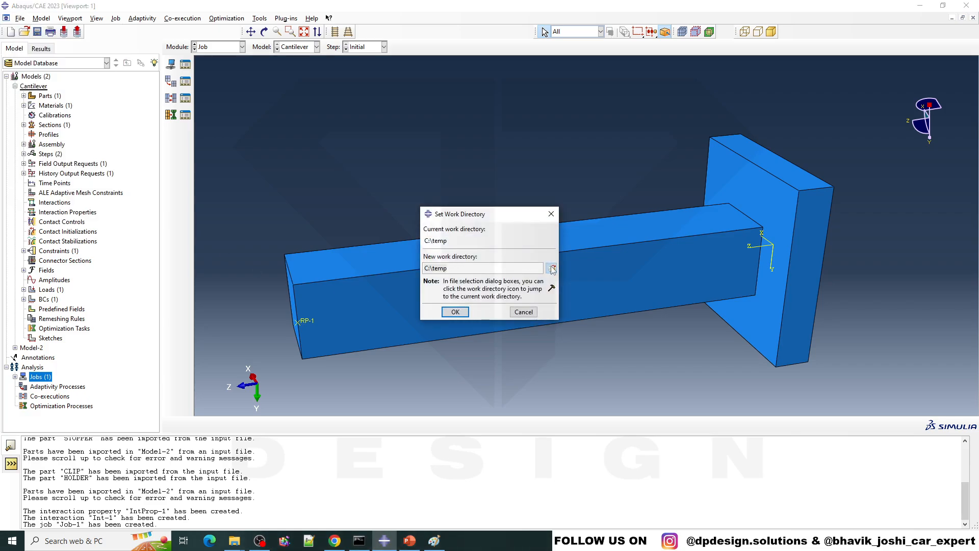
click(492, 205)
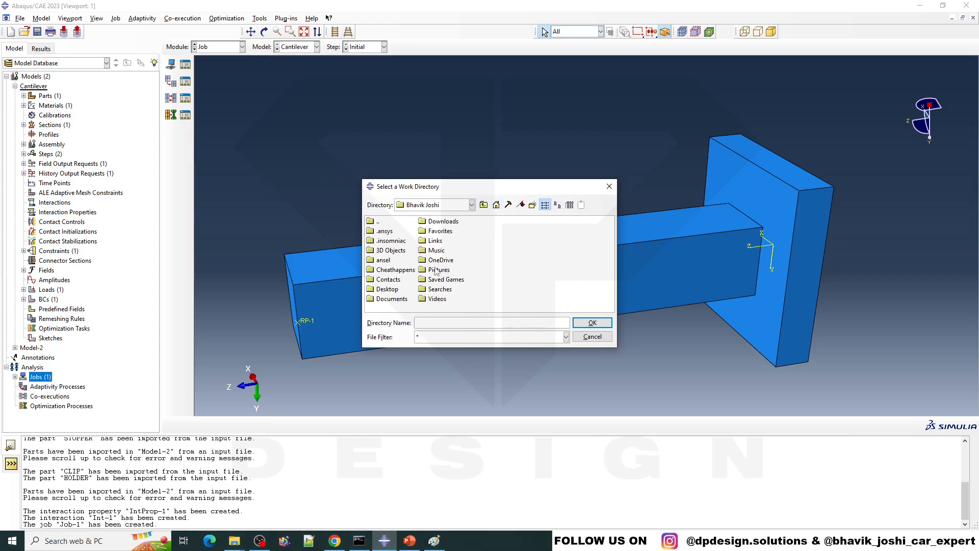
double_click(387, 289)
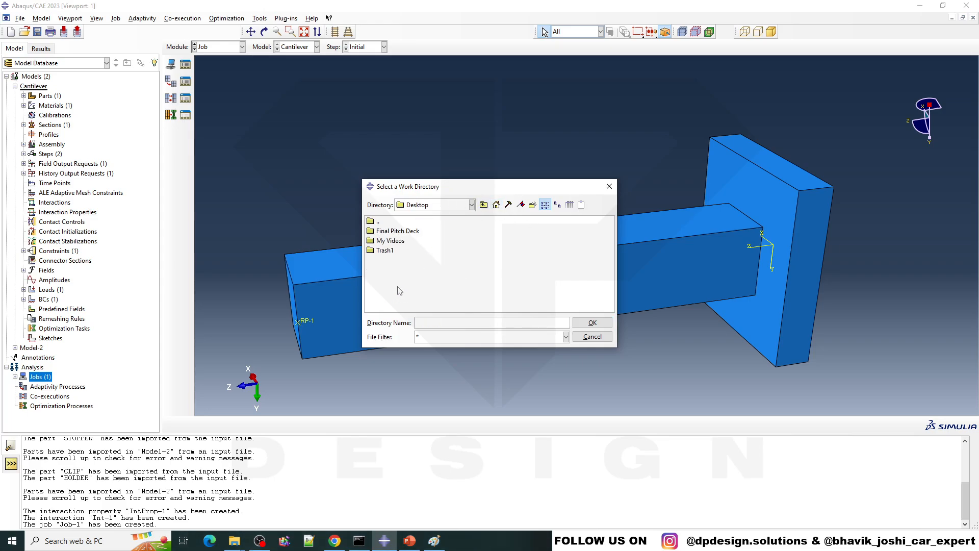
double_click(385, 250)
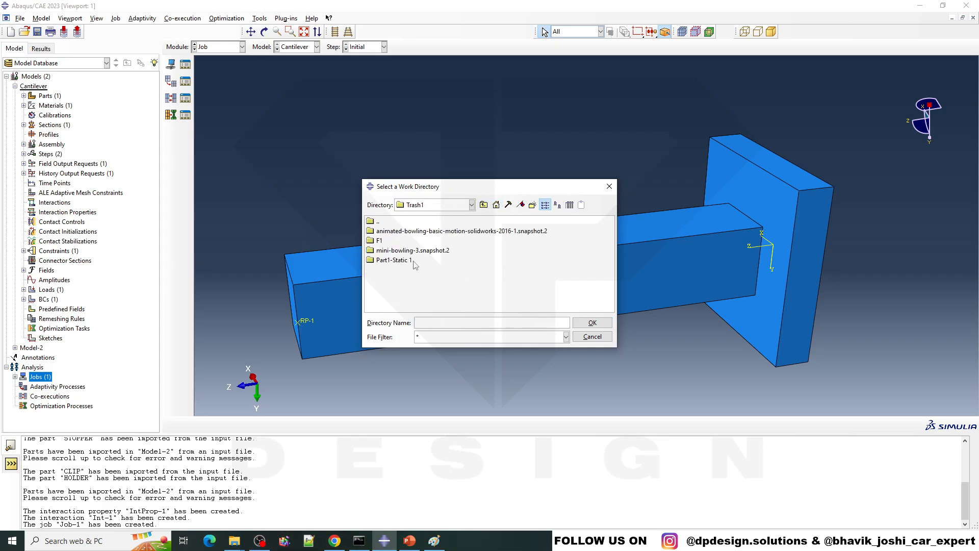
Step: Create a new directory named Results inside Trash1 and set it as the work directory
click(533, 204)
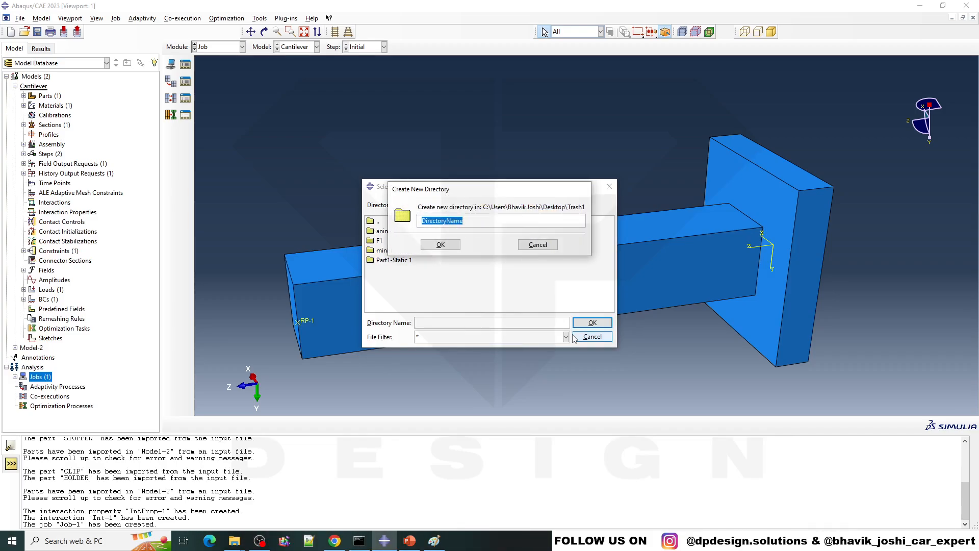
text(Results)
key(Return)
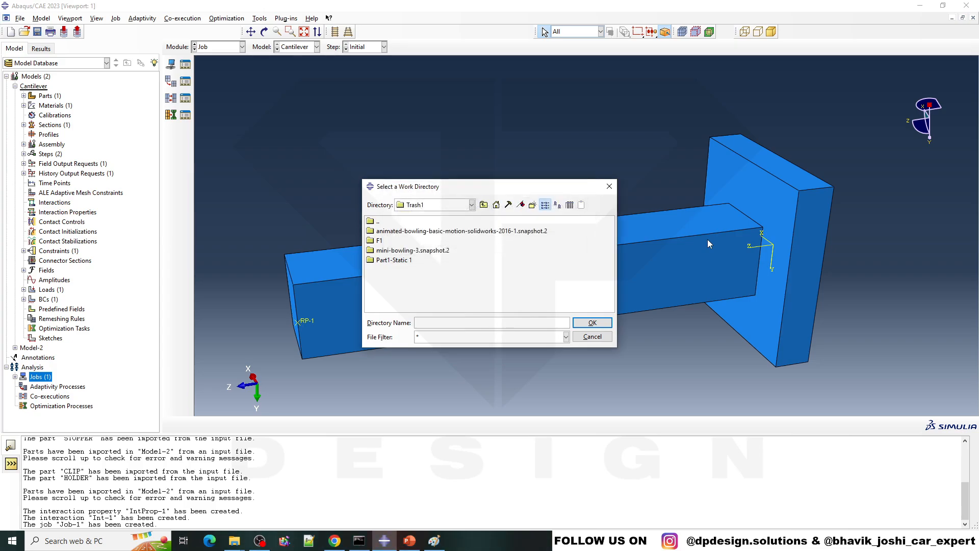
click(385, 270)
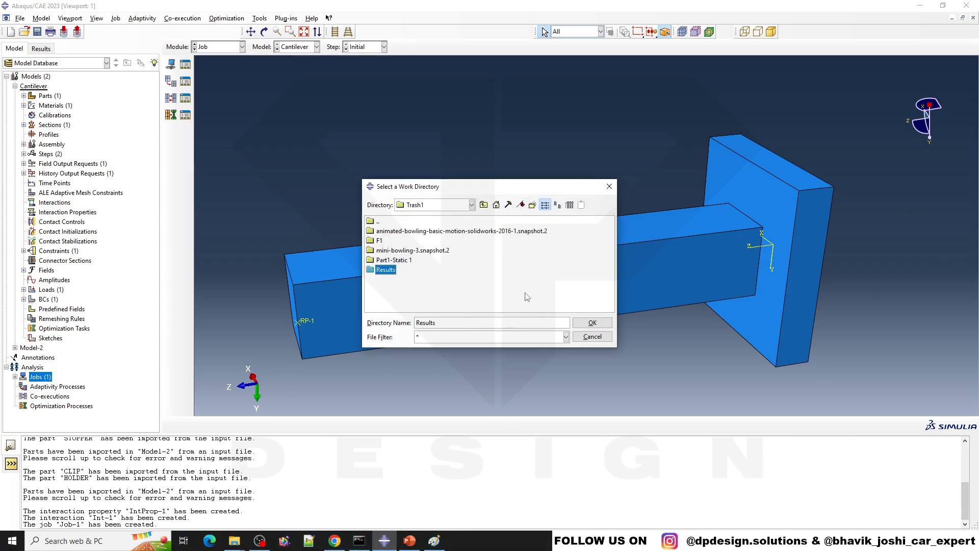
key(Return)
click(454, 312)
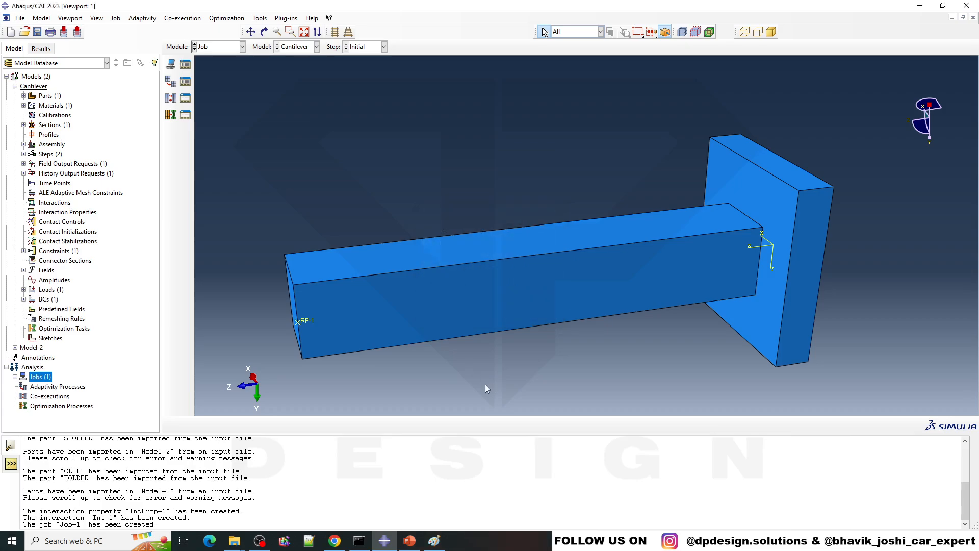
Step: Submit Job-1 for analysis
click(15, 377)
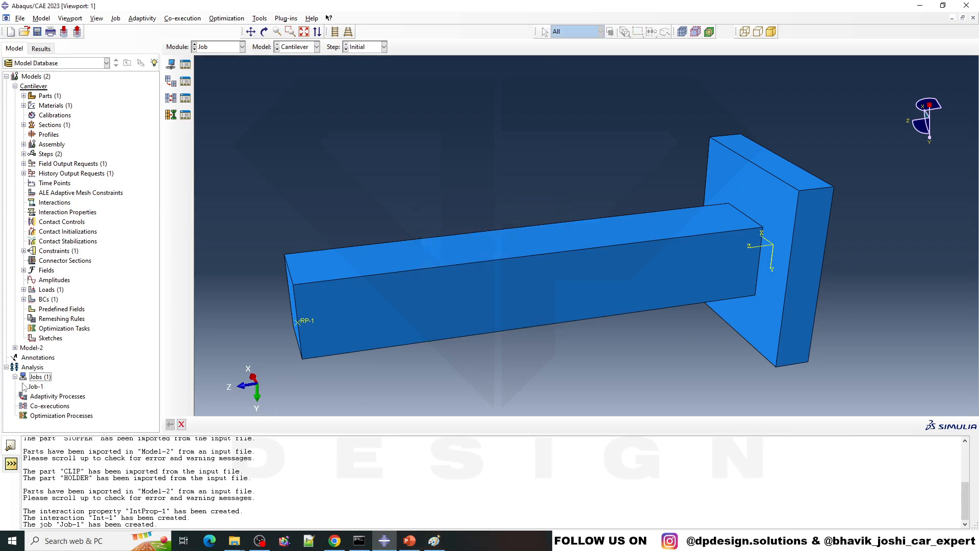
right_click(36, 387)
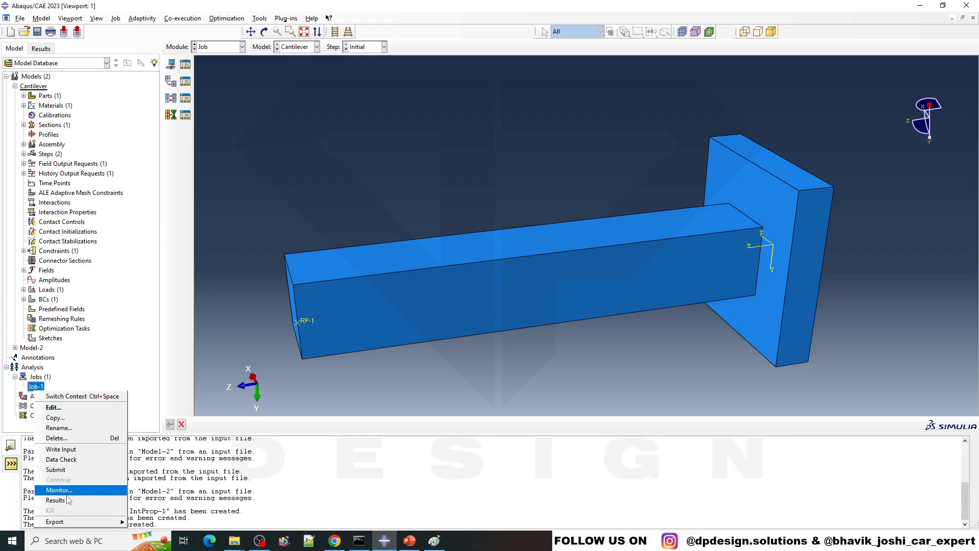
click(81, 466)
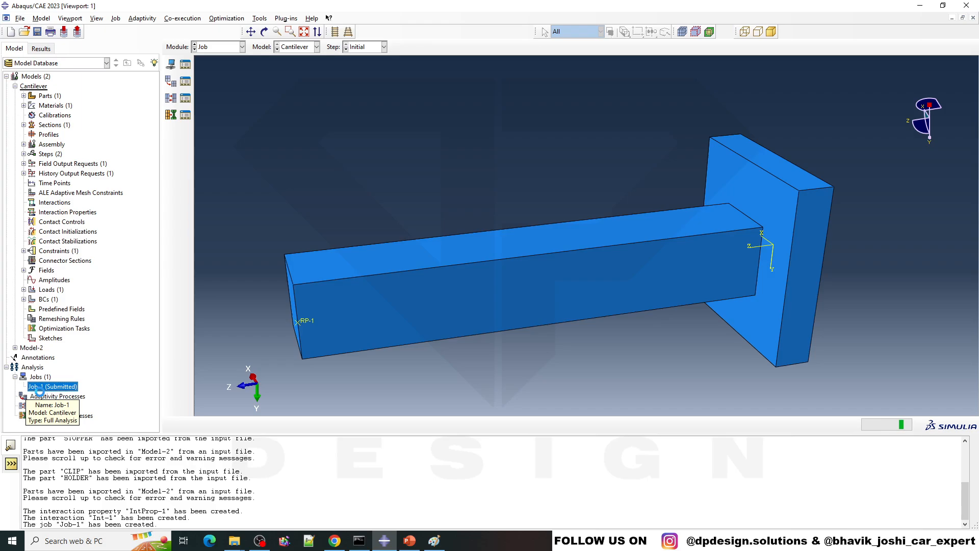
Step: Check the submitted job in its monitor and allow the Dassault Systemes licensing program through the firewall on public networks
right_click(62, 388)
click(82, 483)
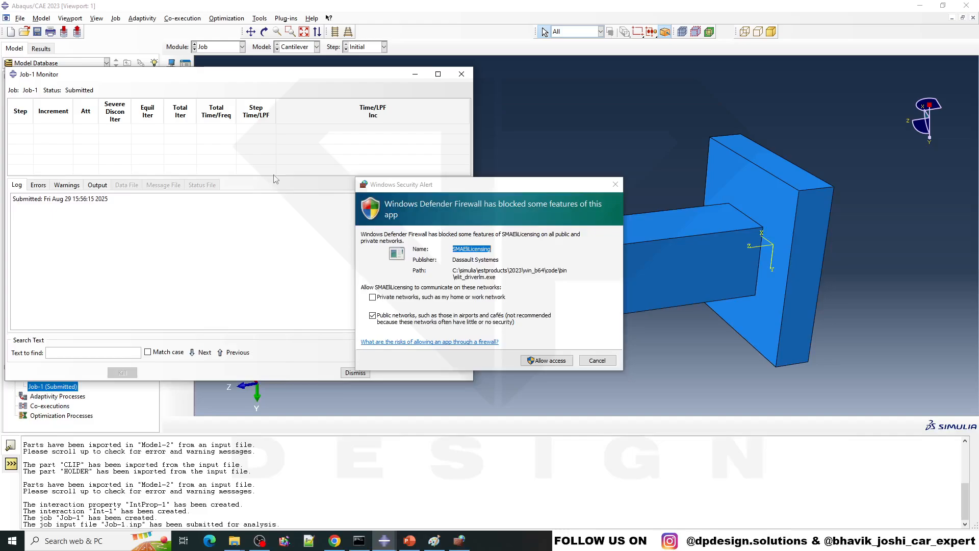
click(554, 361)
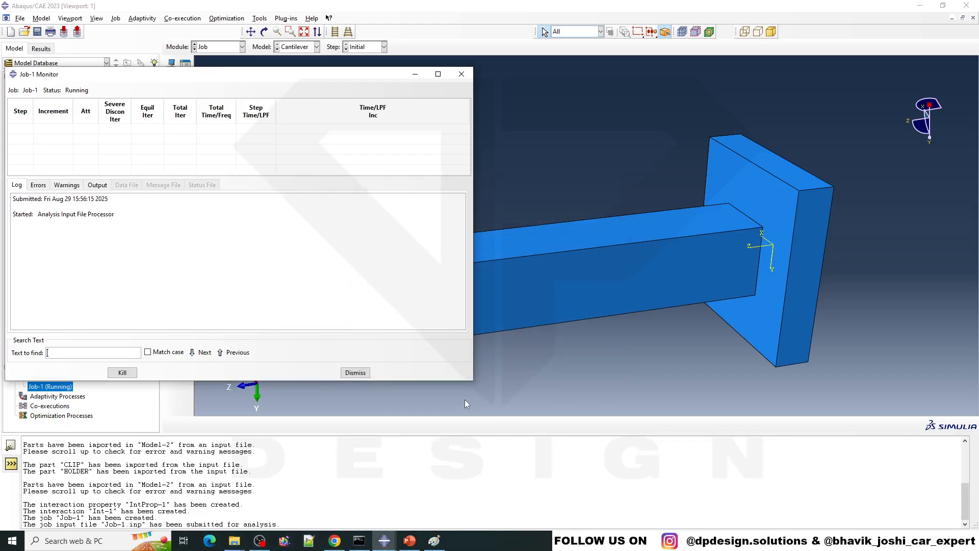
click(461, 74)
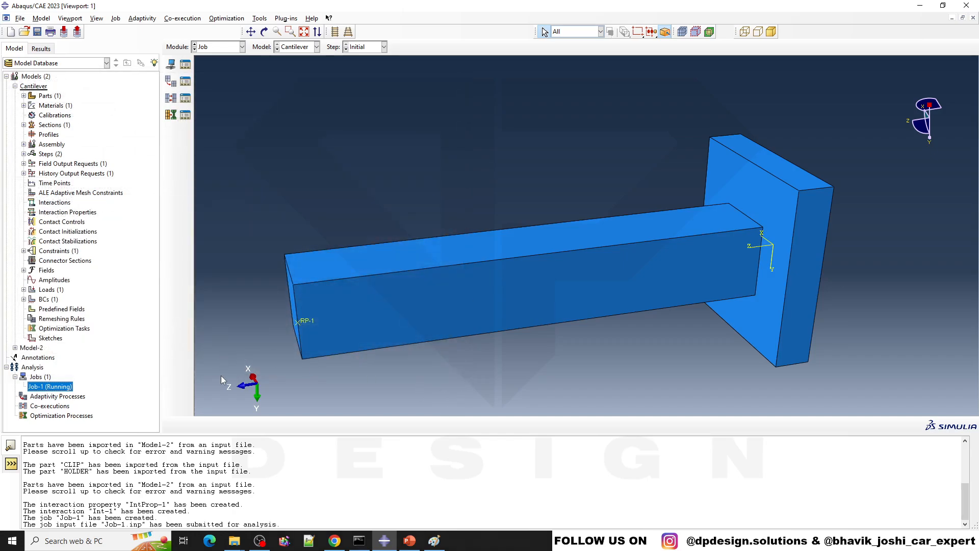